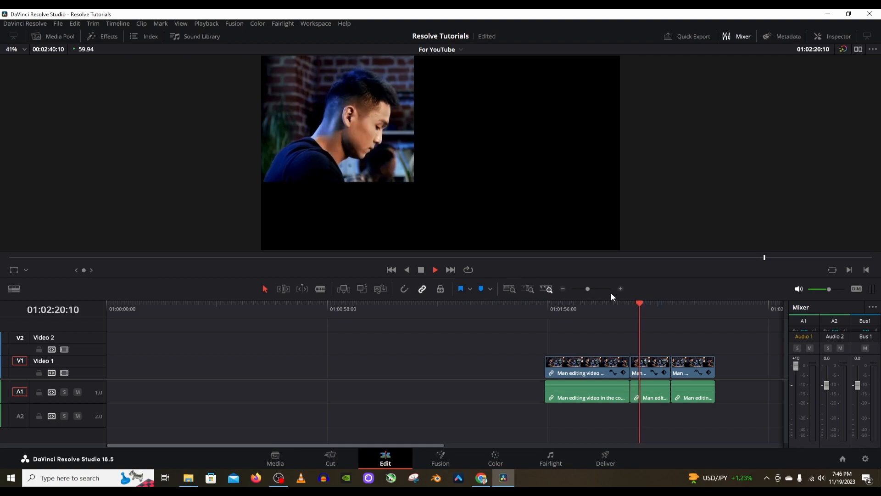
Step: Preview the finished crop animation on the three existing clips in the timeline
click(688, 304)
key(space)
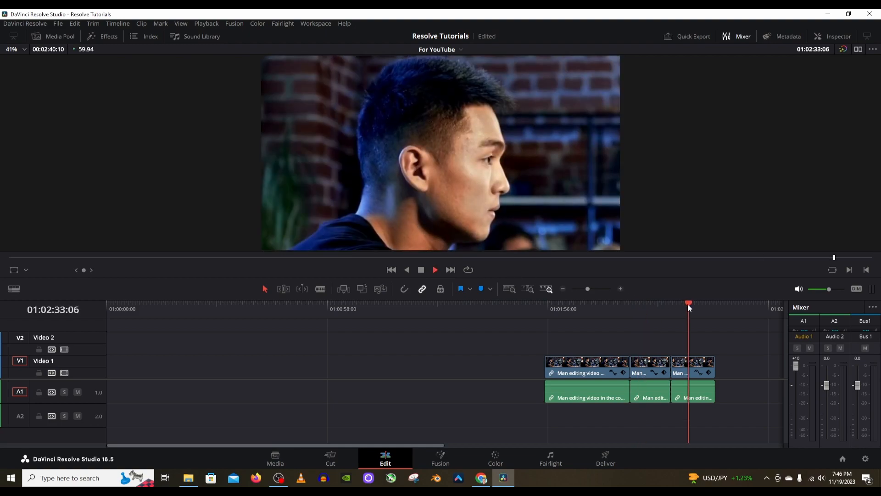
key(space)
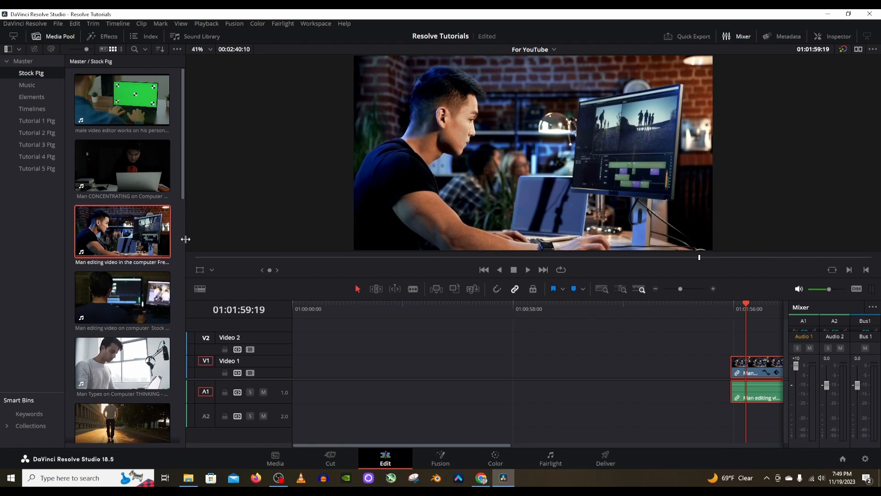
Step: Place the selected Man editing video clip at the start of Video 1 and hide the Media Pool and Mixer
drag(119, 220, 339, 372)
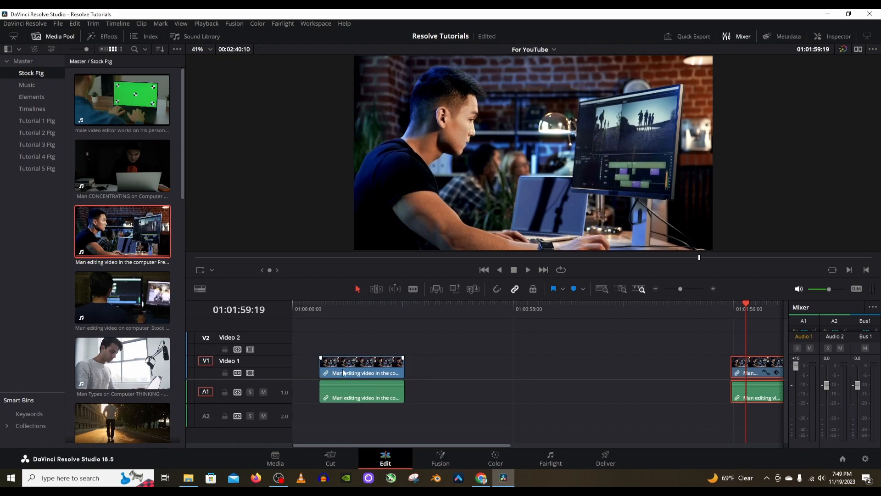
click(57, 36)
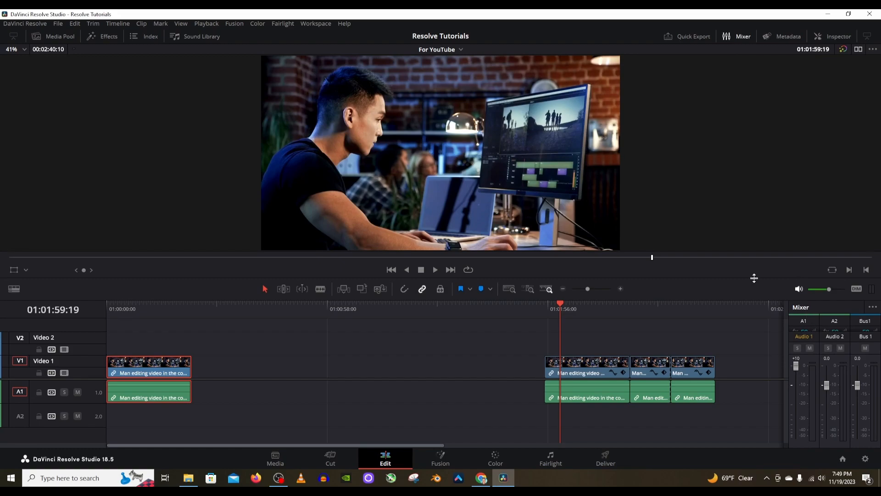
click(738, 39)
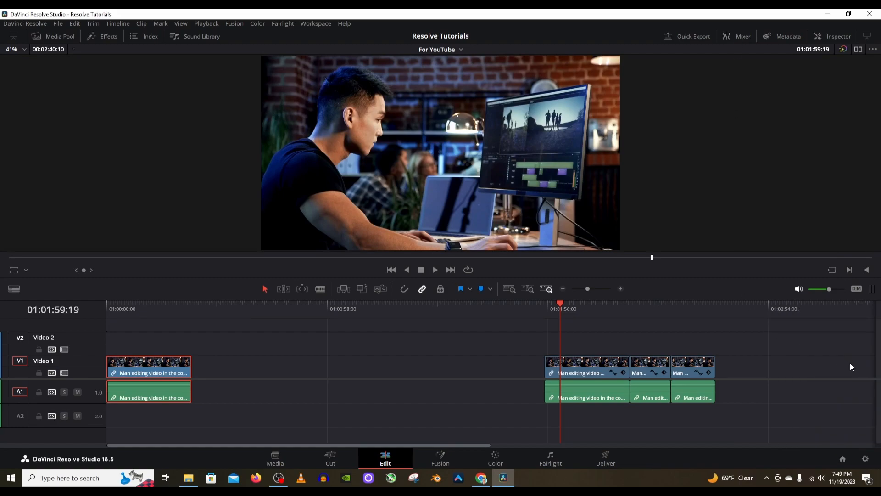
Step: Add Crop Top and Crop Bottom keyframes to the new clip at its first frame, 01:00:00:00
drag(544, 304, 678, 312)
drag(153, 304, 167, 306)
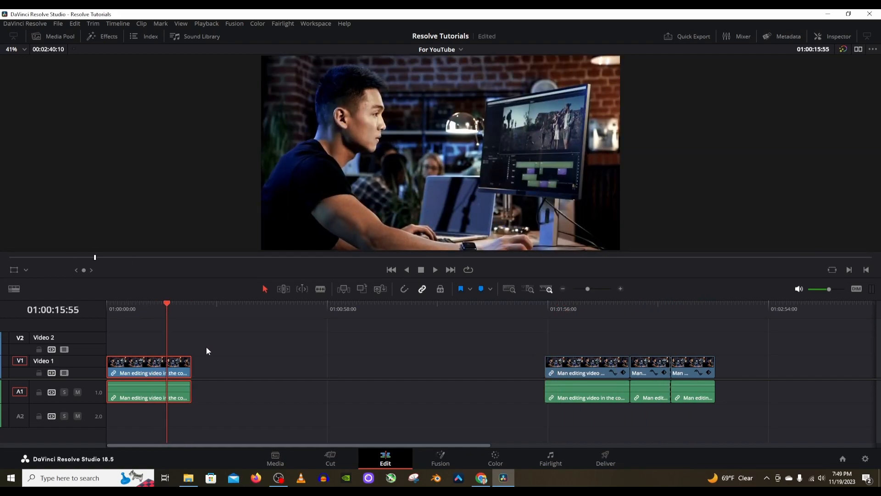
drag(156, 303, 106, 303)
click(623, 289)
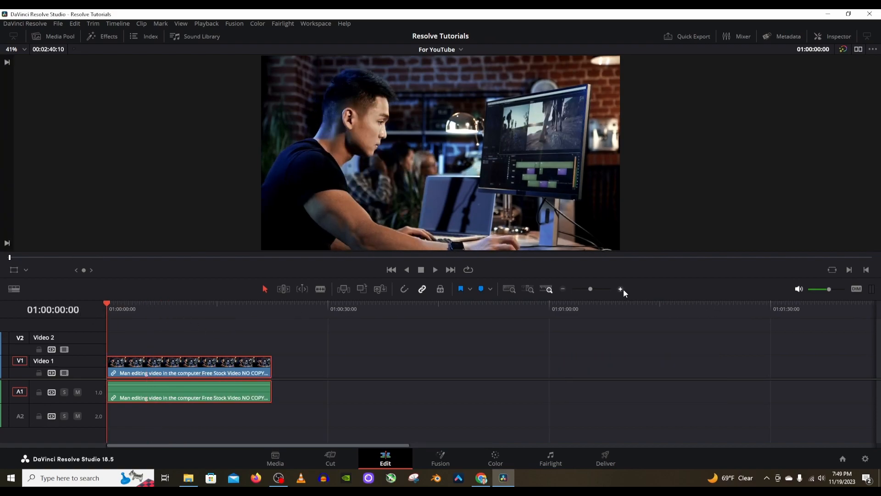
click(623, 289)
click(623, 289)
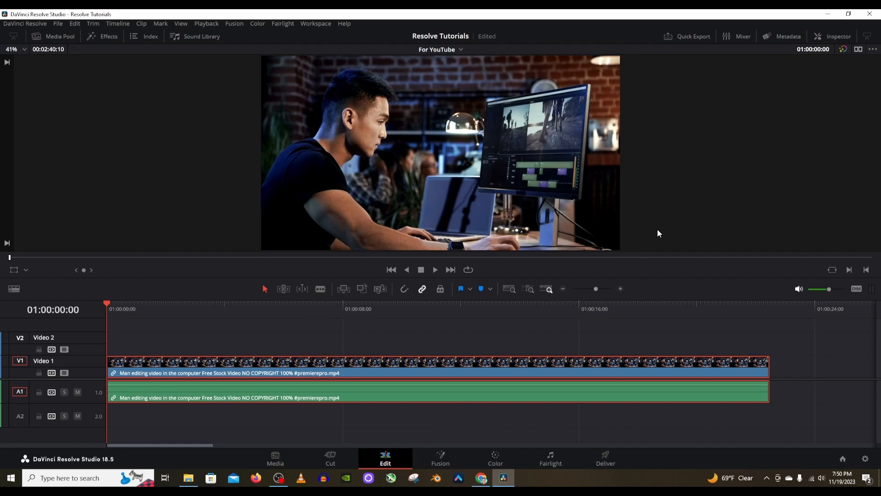
click(833, 36)
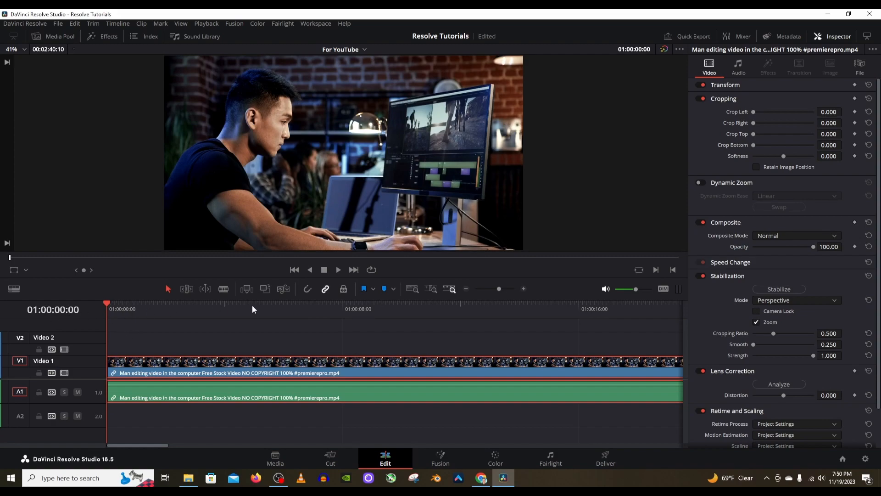
click(854, 134)
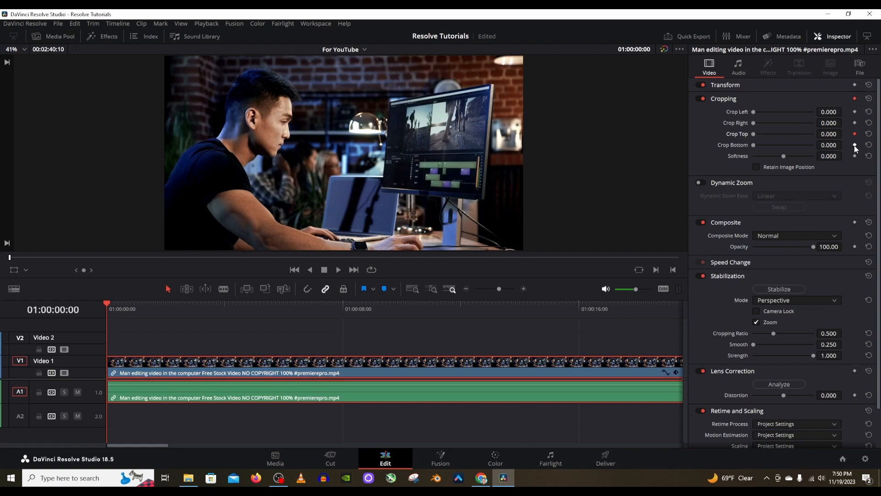
click(854, 145)
Step: Add Crop Top and Crop Bottom keyframes at 01:00:01:06 with both values at 0, and check the keyframe navigation
drag(125, 307, 143, 307)
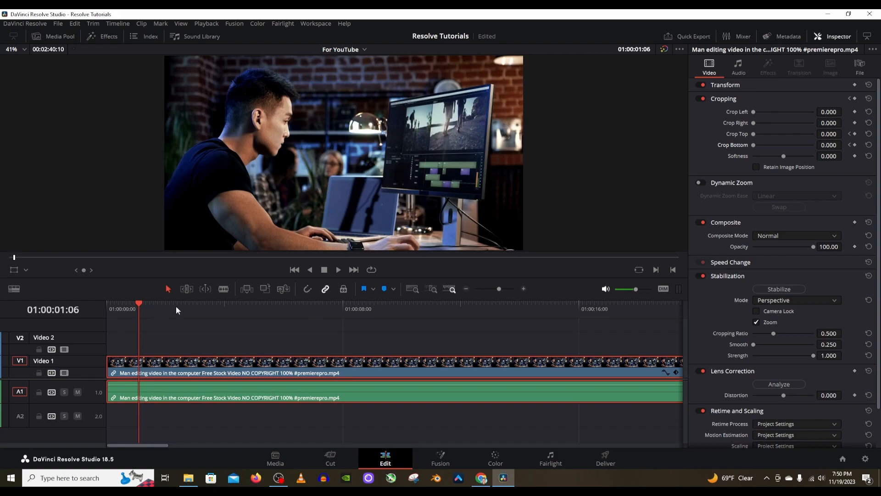
click(854, 133)
click(849, 144)
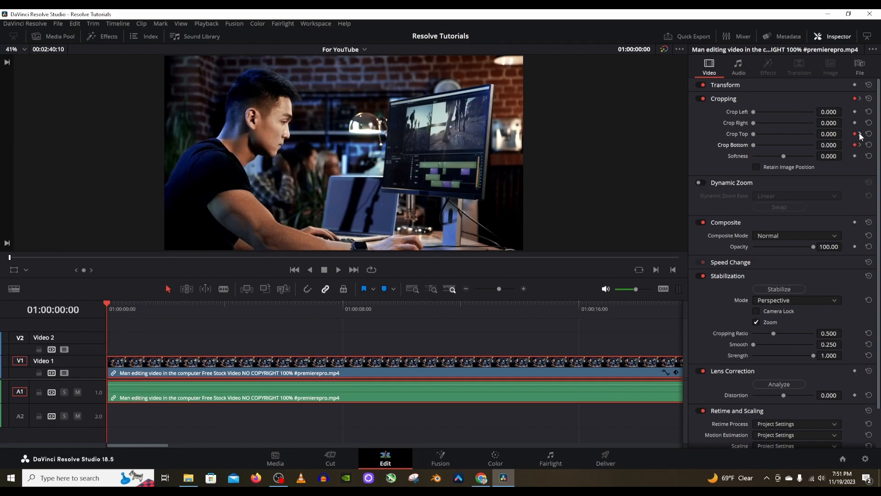
click(860, 134)
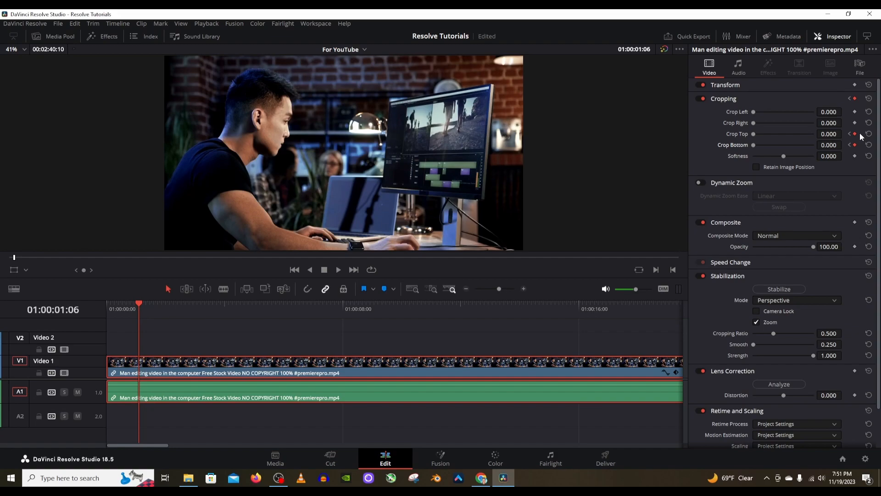
Step: Try closing the picture at the first keyframe with Crop Top 560.600 and Crop Bottom 568.900, and return both to 0
mouse_move(829, 134)
mouse_down()
mouse_move(844, 134)
mouse_move(828, 134)
mouse_up()
click(846, 117)
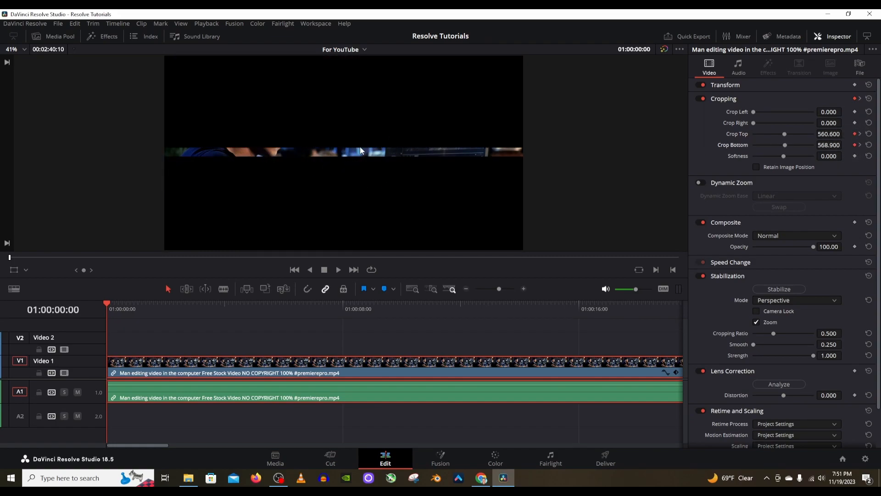
drag(785, 134, 735, 134)
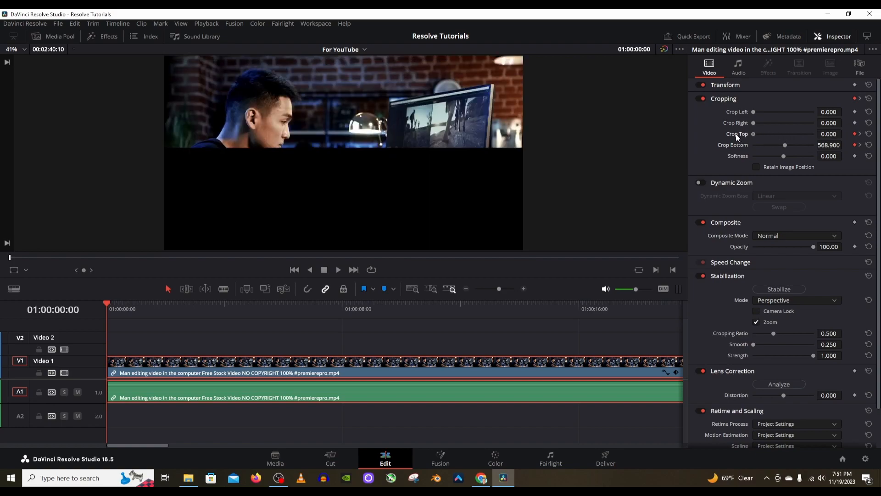
drag(785, 145, 784, 146)
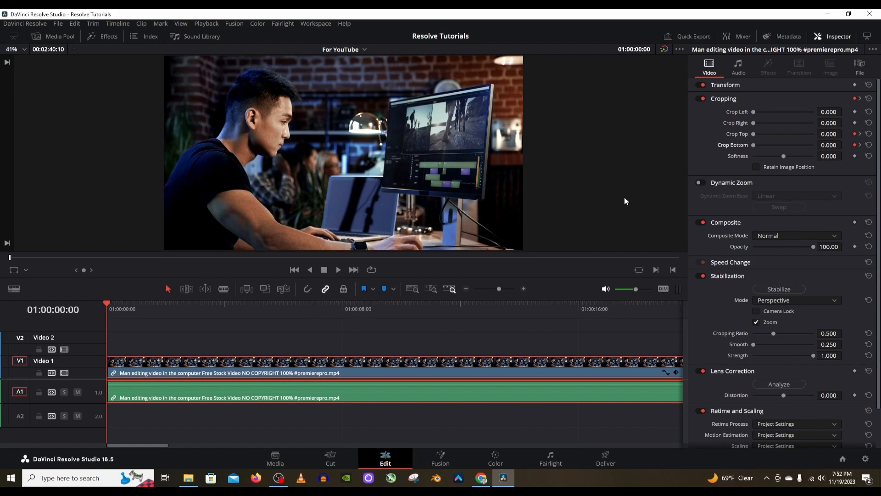
Step: Set Crop Top to 519.001 and Crop Bottom to 561.000 at the first keyframe and compare it with the second keyframe
drag(826, 134, 880, 133)
mouse_move(824, 144)
mouse_down()
mouse_move(880, 144)
mouse_move(819, 146)
mouse_up()
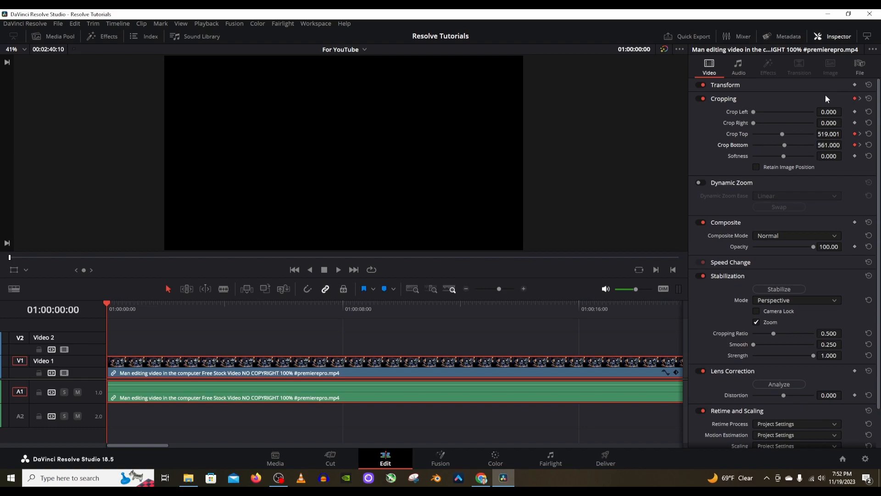
click(860, 133)
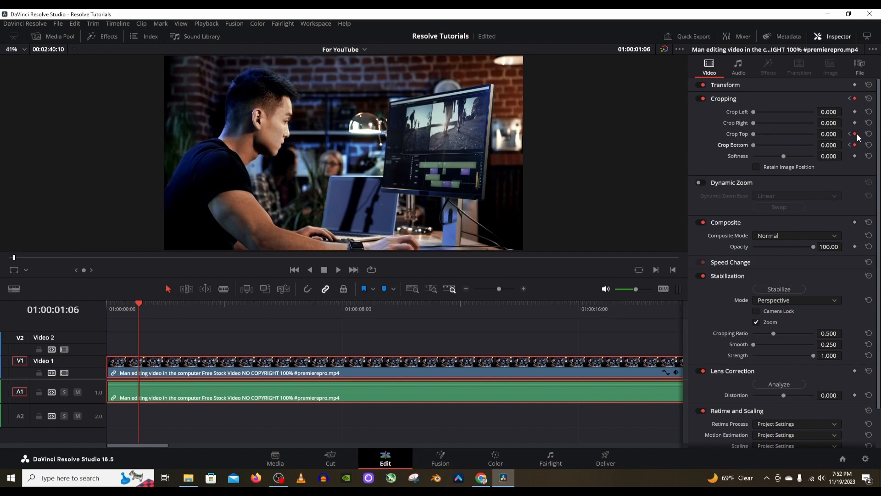
key(Home)
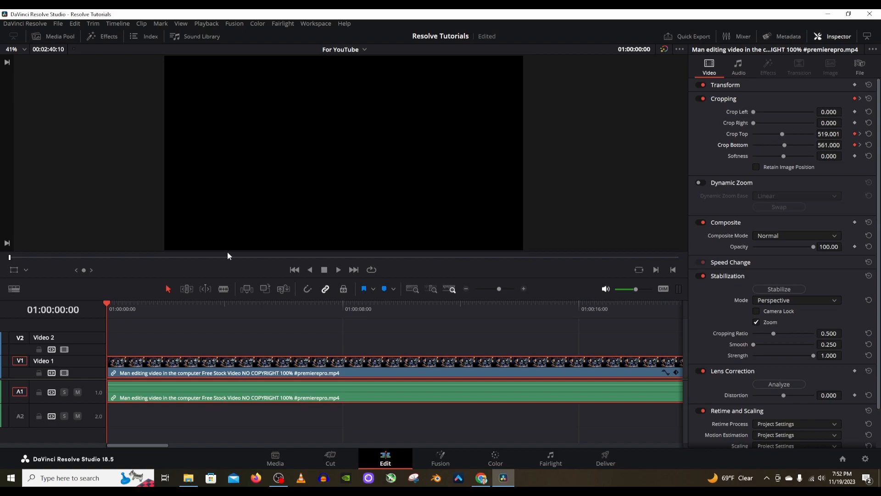
Step: Scrub through the opening crop reveal, return to the clip's start and save the project
click(183, 309)
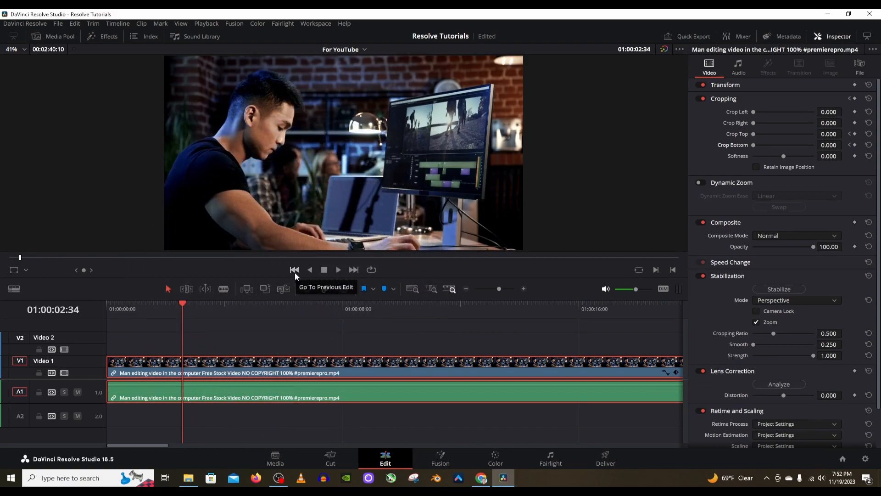
click(295, 270)
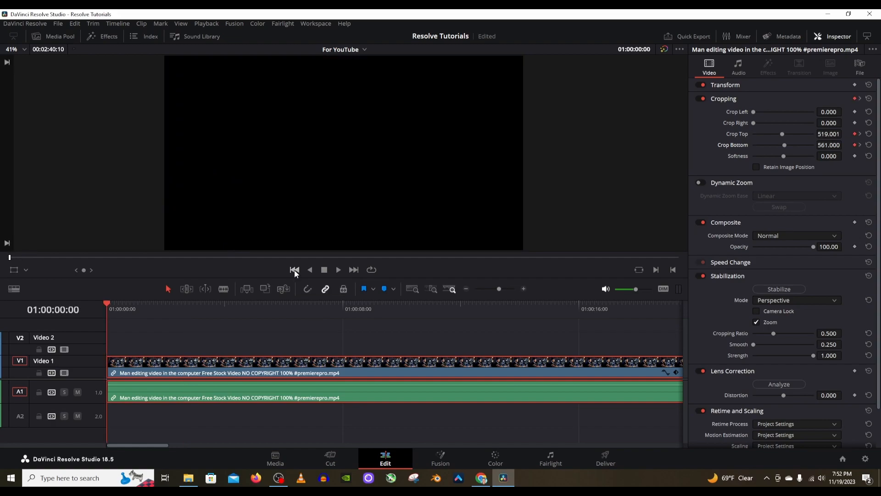
drag(207, 307, 106, 326)
key(ctrl+s)
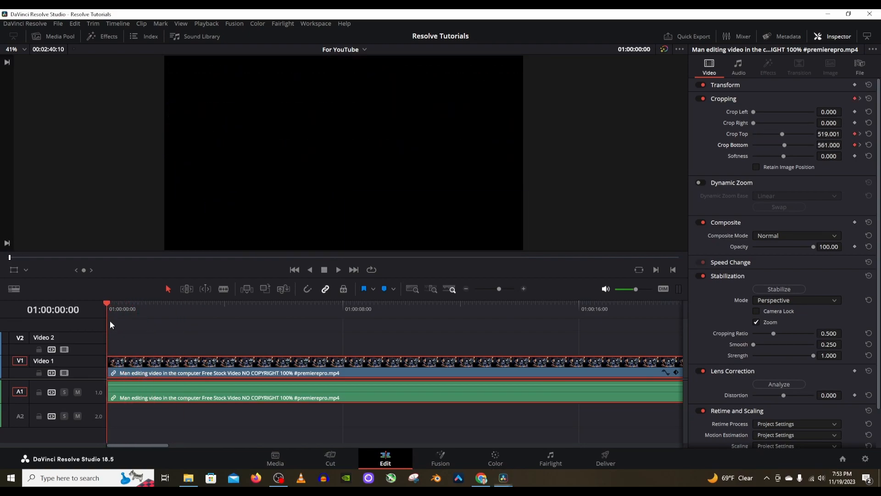
Step: Play the opening crop reveal twice from the start of the clip
click(338, 269)
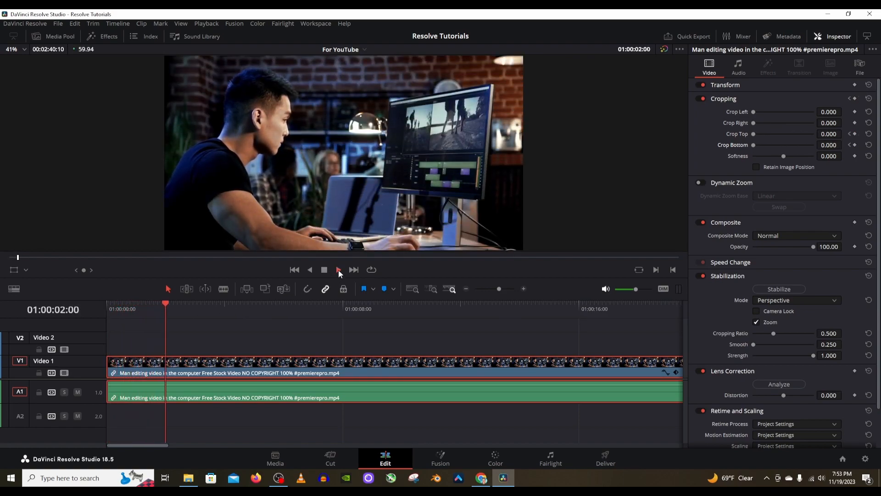
click(325, 271)
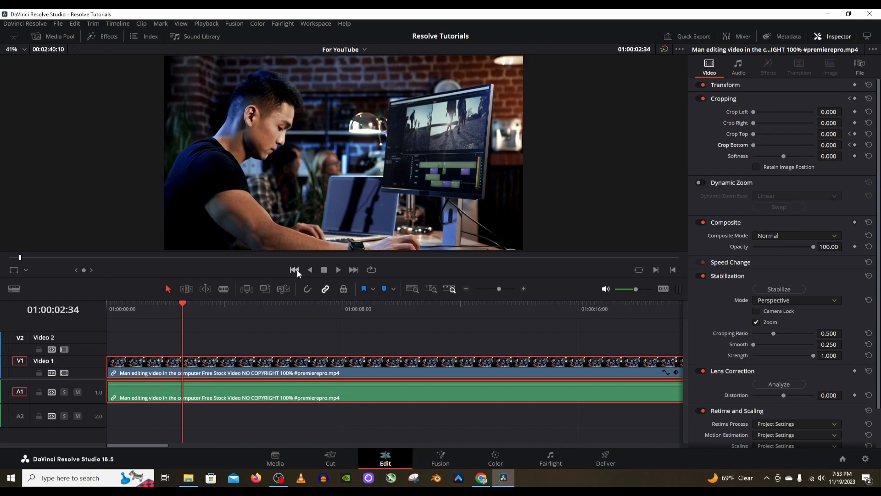
click(294, 270)
click(340, 269)
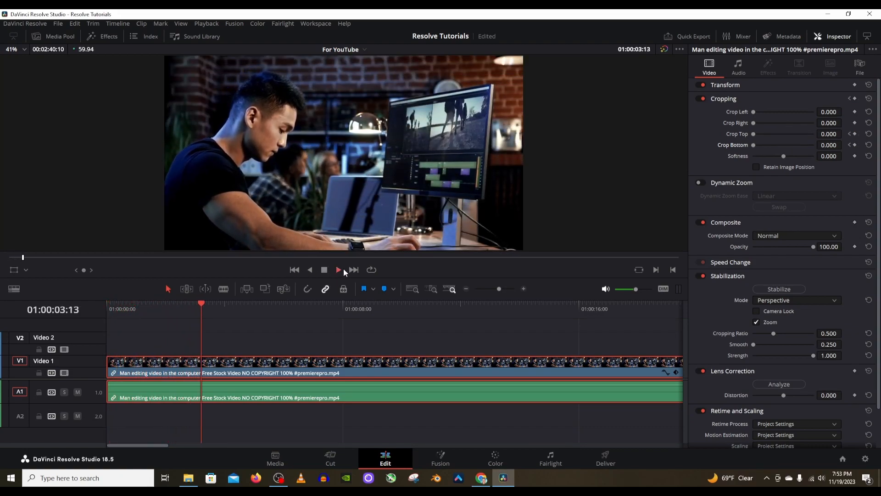
click(344, 268)
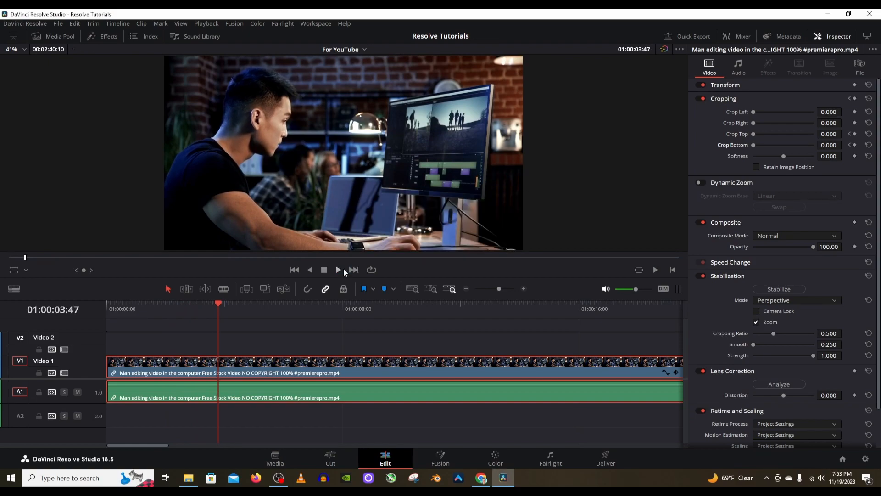
Step: Compare the whole-timeline and detailed zoom levels at the first clip's end and start
key(shift+z)
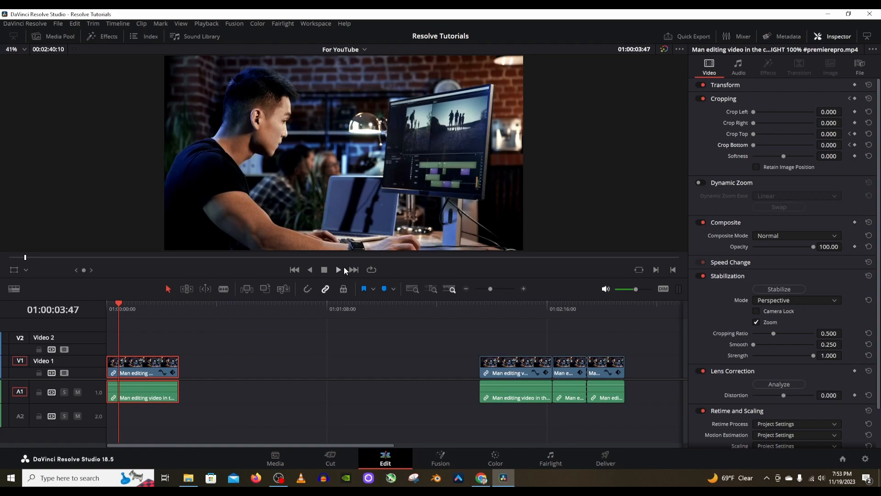
drag(177, 310, 173, 311)
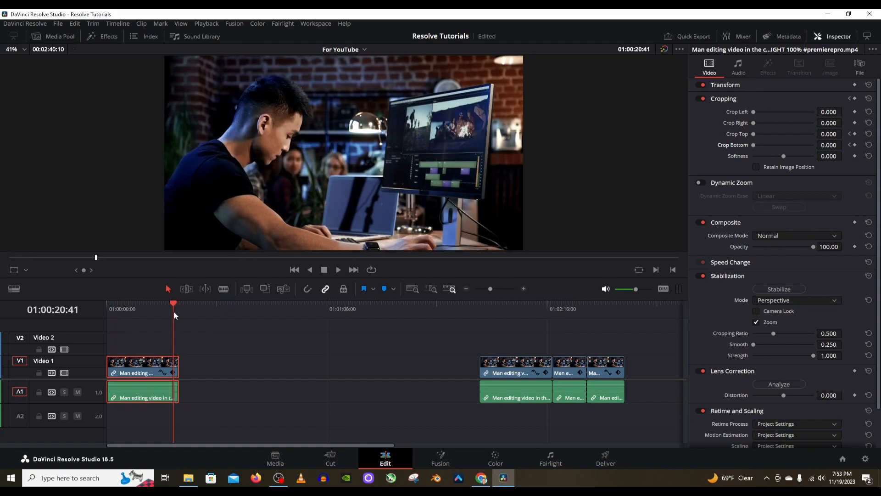
key(shift+z)
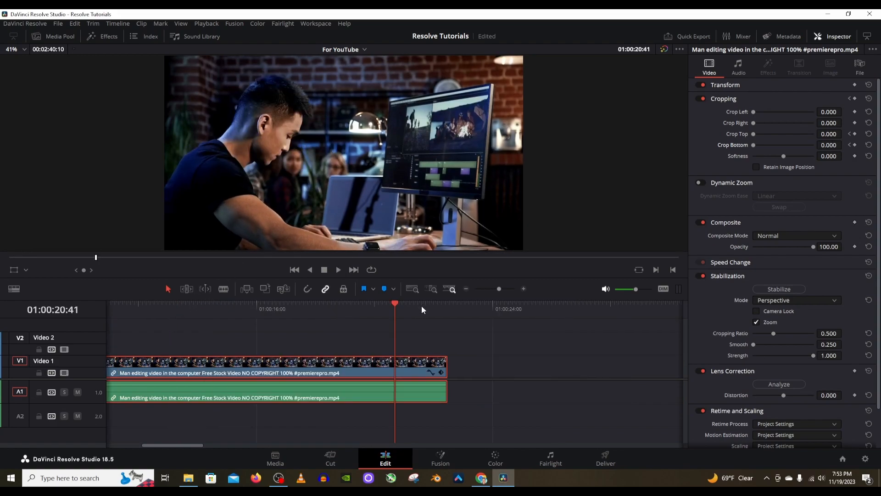
key(shift+z)
drag(173, 314, 110, 327)
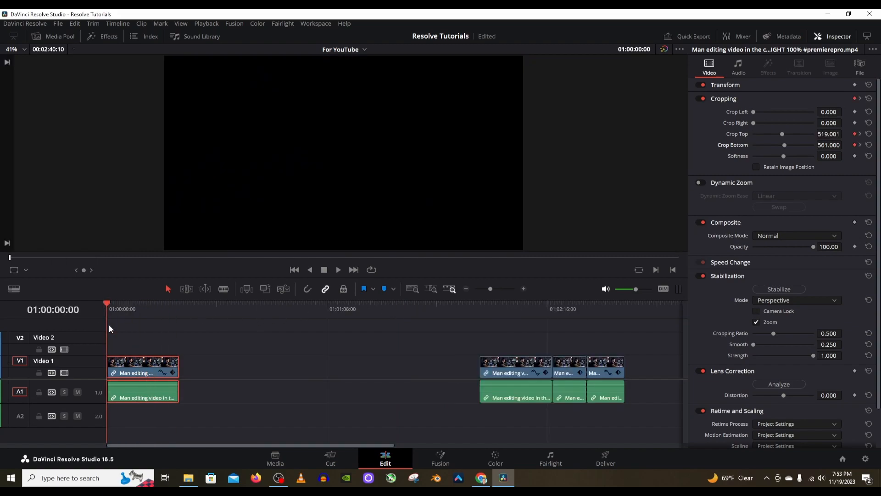
key(shift+z)
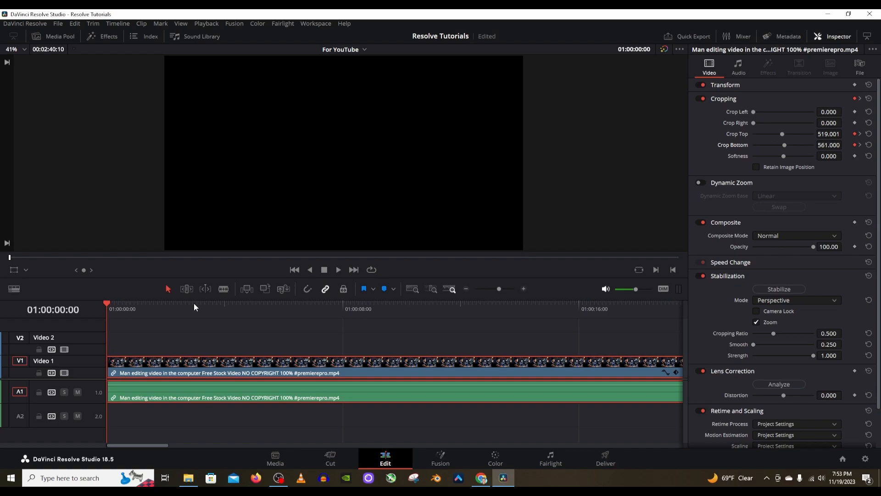
key(shift+z)
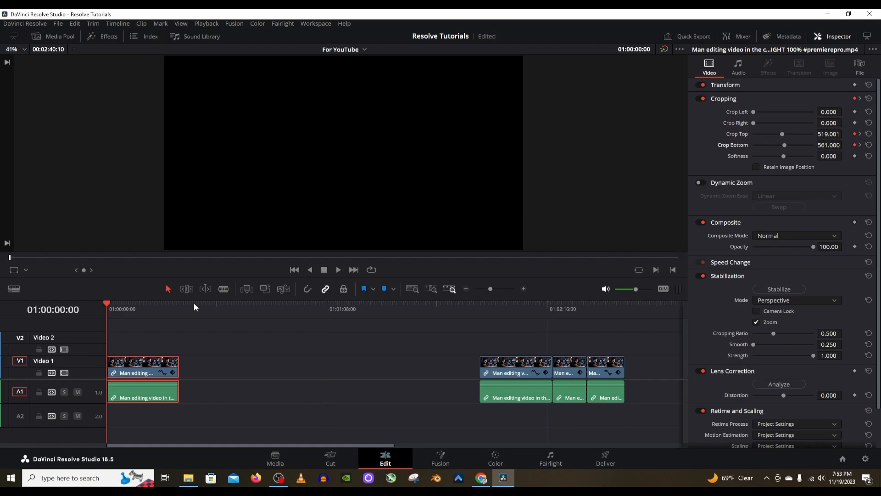
key(shift+z)
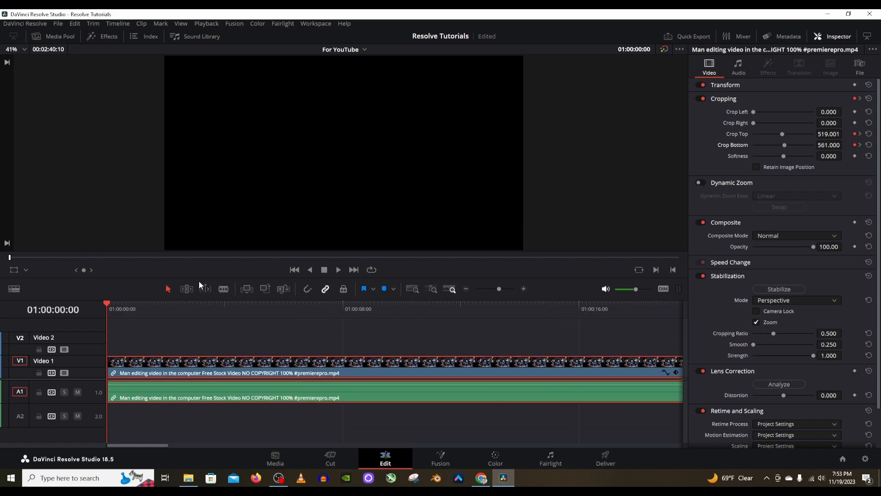
Step: Compare the full-timeline view with progressively closer and wider zoom levels around 01:00:19:43, near the first clip's end
click(411, 289)
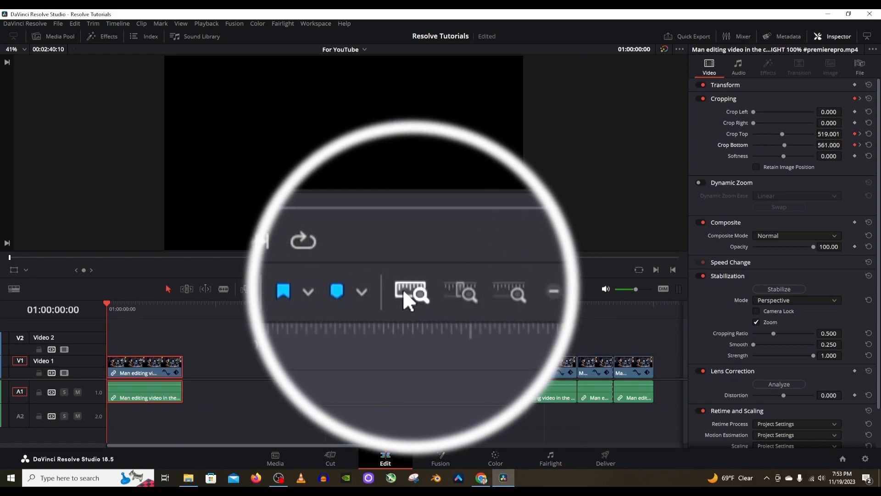
click(174, 311)
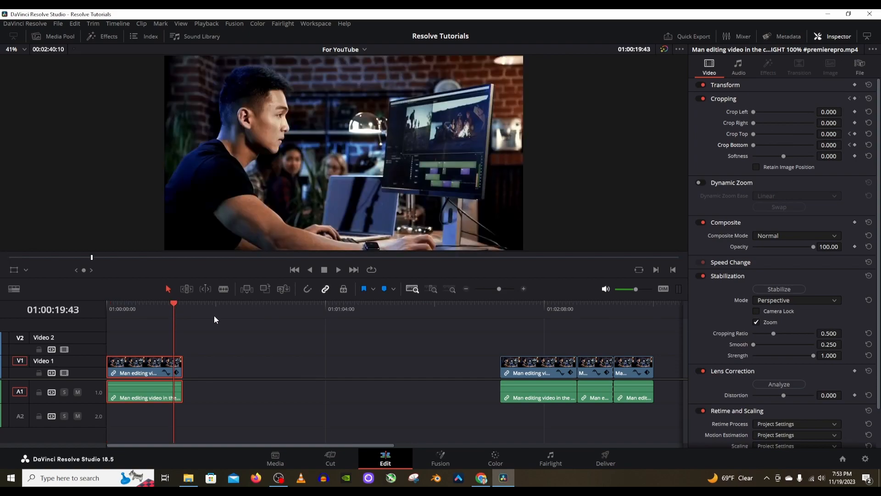
key(ctrl+minus)
key(ctrl+equal)
click(523, 289)
click(524, 289)
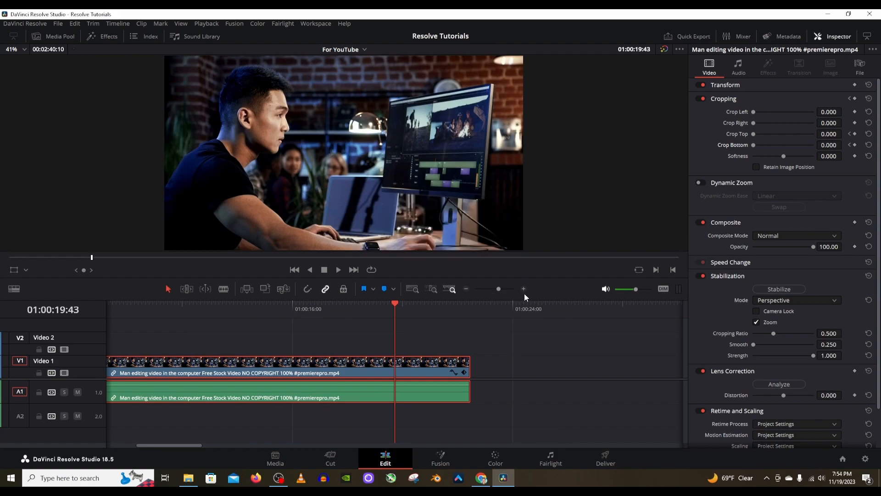
click(523, 289)
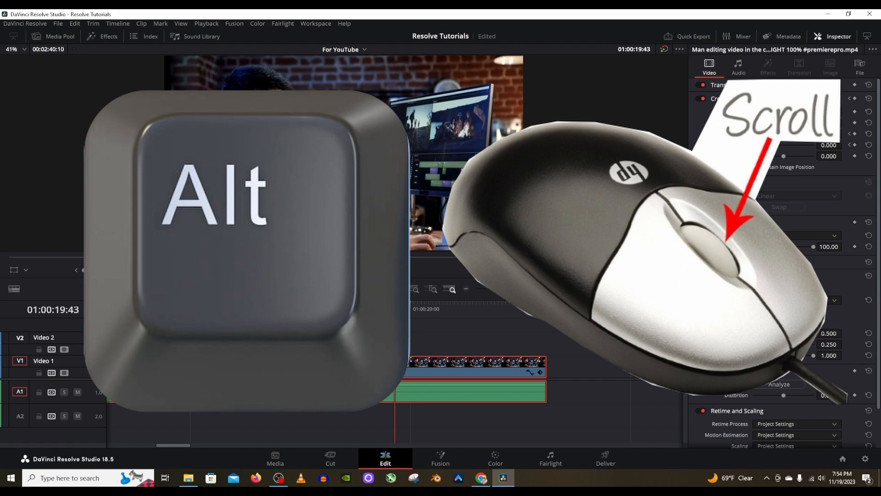
scroll(477, 367, up, 2)
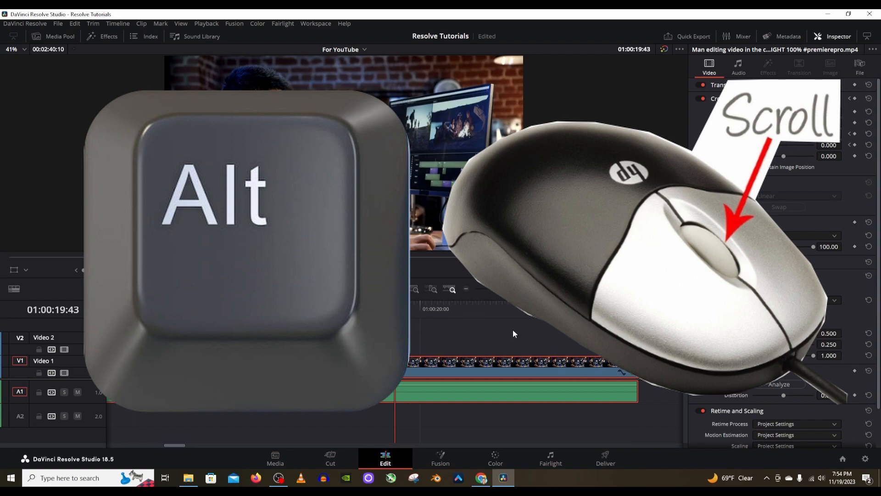
scroll(513, 329, up, 2)
scroll(512, 330, down, 3)
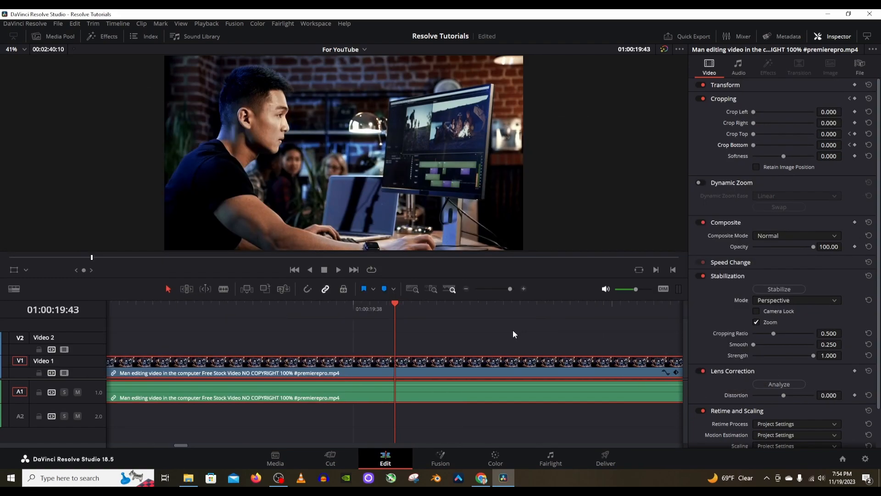
scroll(512, 334, down, 3)
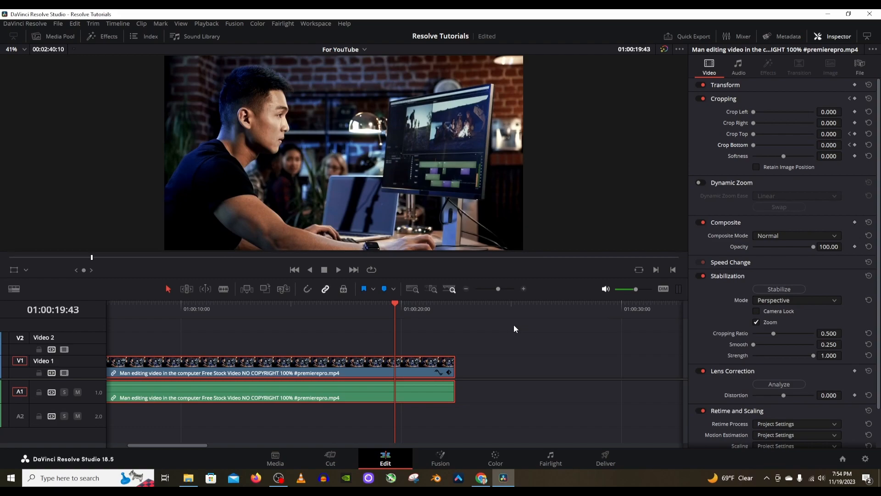
Step: Add Crop Top and Crop Bottom keyframes to the first clip at 01:00:20:37 and again at 01:00:22:12
click(414, 308)
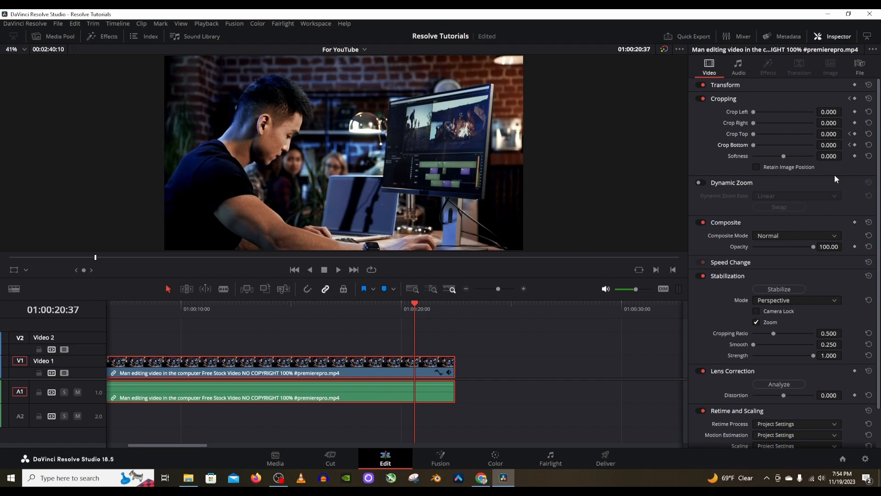
click(854, 134)
click(854, 145)
drag(435, 304, 450, 305)
click(854, 134)
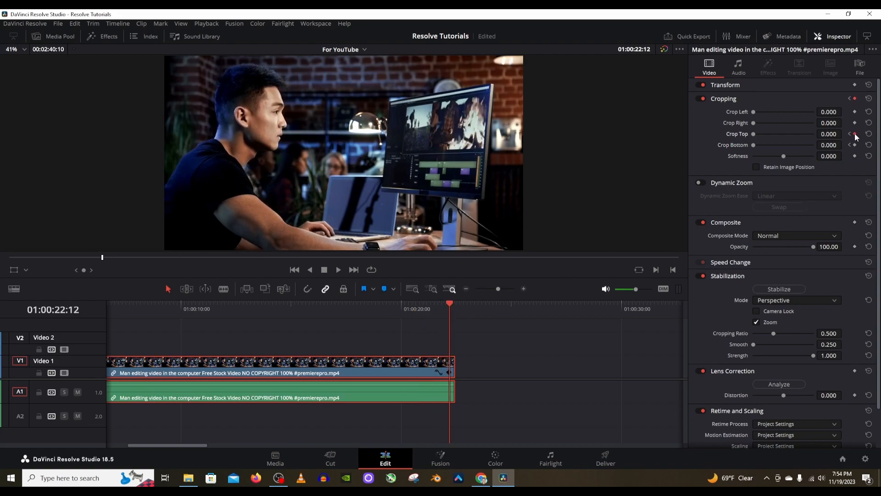
click(854, 145)
Step: Step back and forth between the two closing crop keyframes to check them, finishing on the last one
click(849, 145)
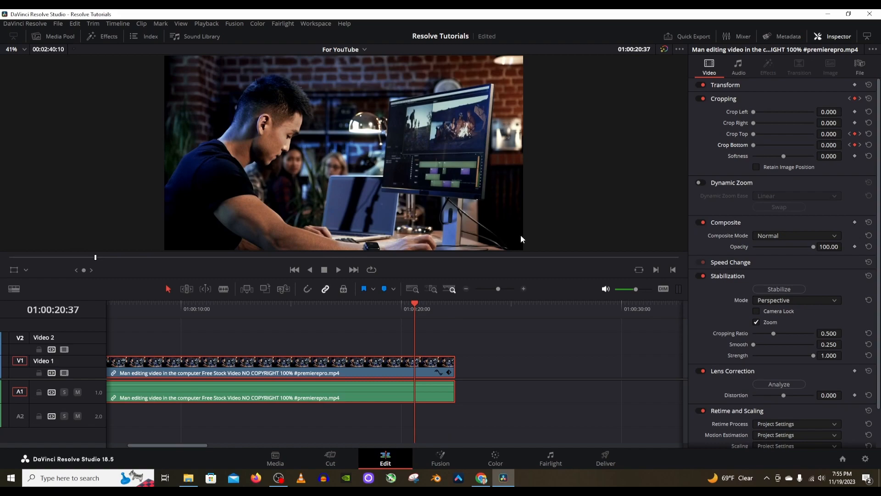
click(861, 134)
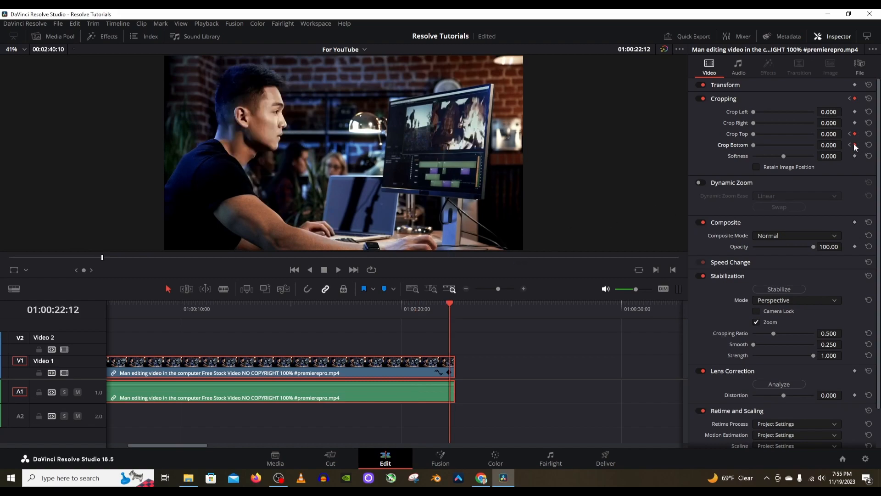
click(850, 145)
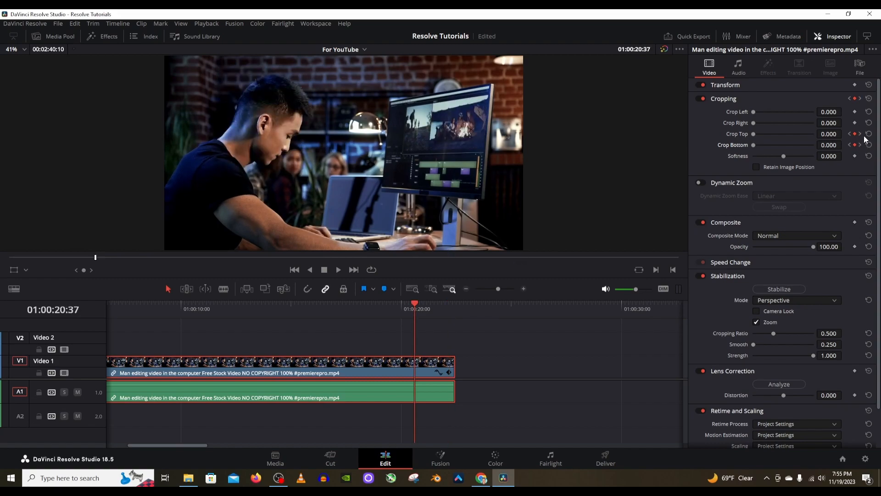
click(860, 134)
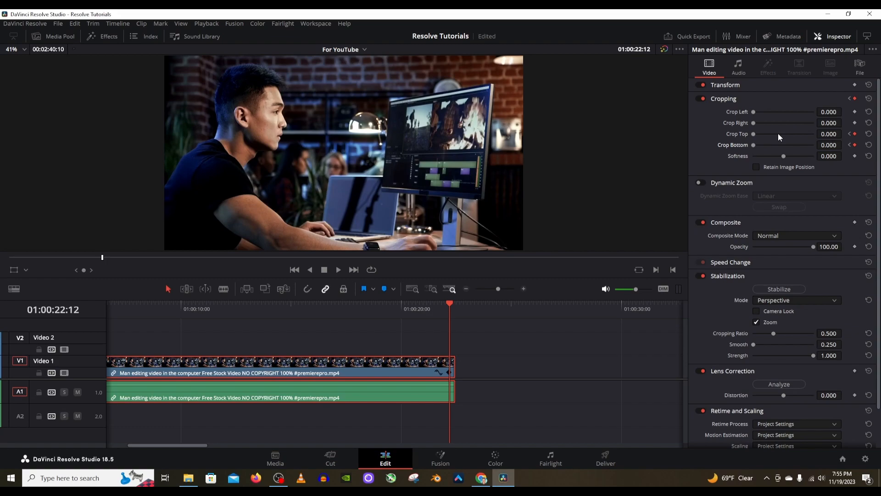
click(849, 134)
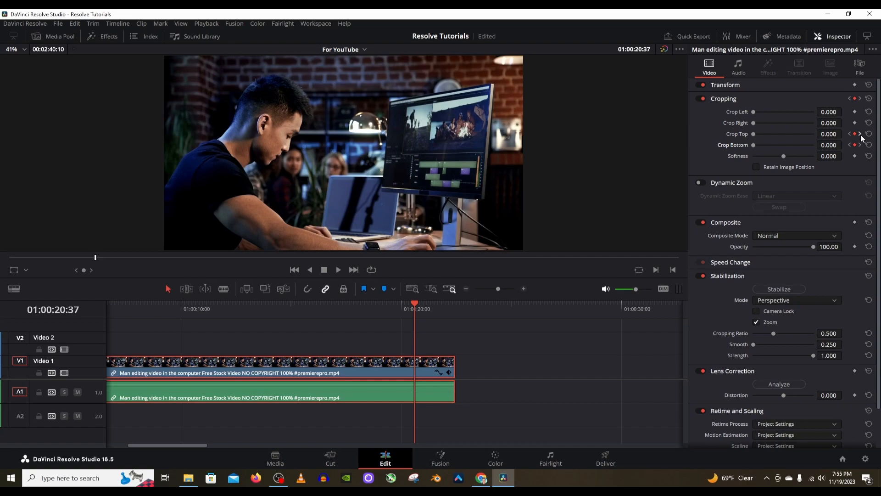
click(860, 134)
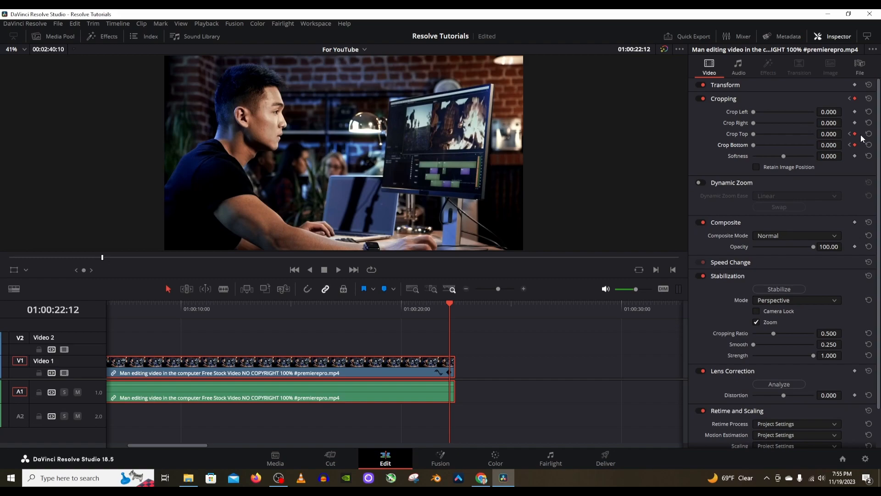
Step: Set Crop Top to 505.001 and Crop Bottom to 576.000 at the last keyframe
click(825, 134)
mouse_move(753, 134)
mouse_down()
mouse_move(781, 135)
mouse_move(749, 133)
mouse_up()
drag(825, 134, 844, 134)
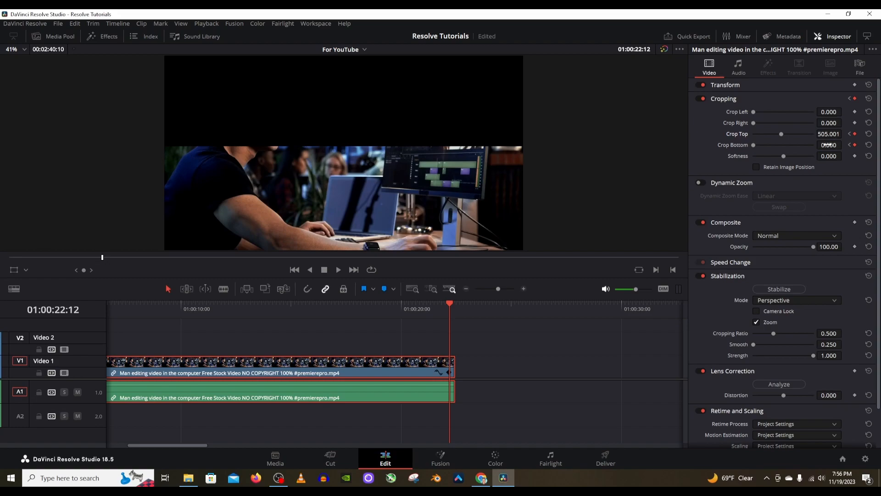
drag(827, 145, 844, 145)
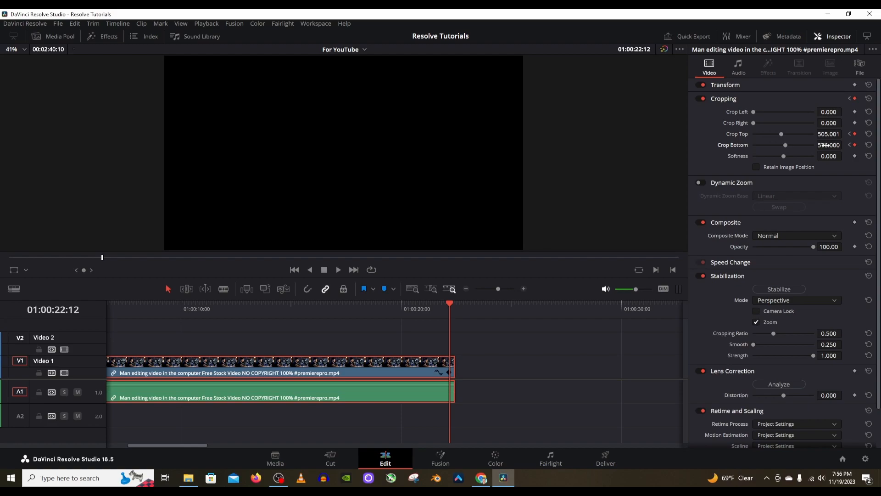
Step: Look up Crop Top at the clip's first keyframe and set the last keyframe's Crop Top to the same 519.001
click(850, 134)
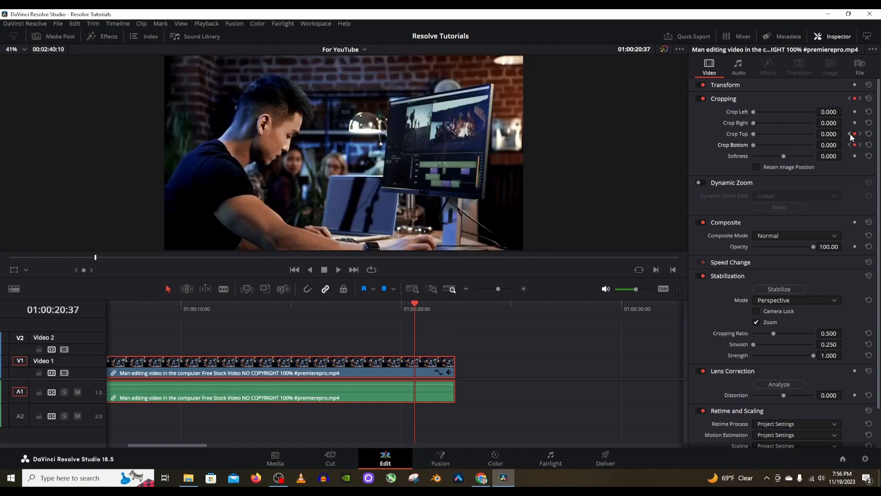
click(850, 134)
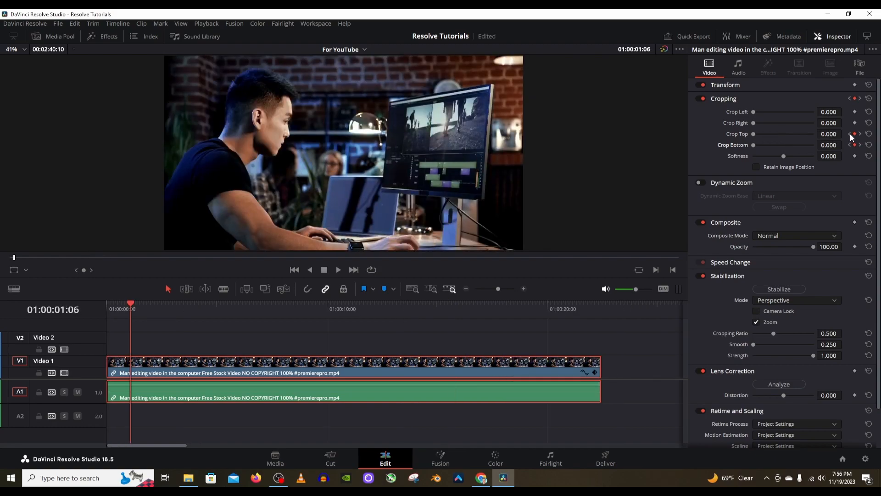
click(849, 133)
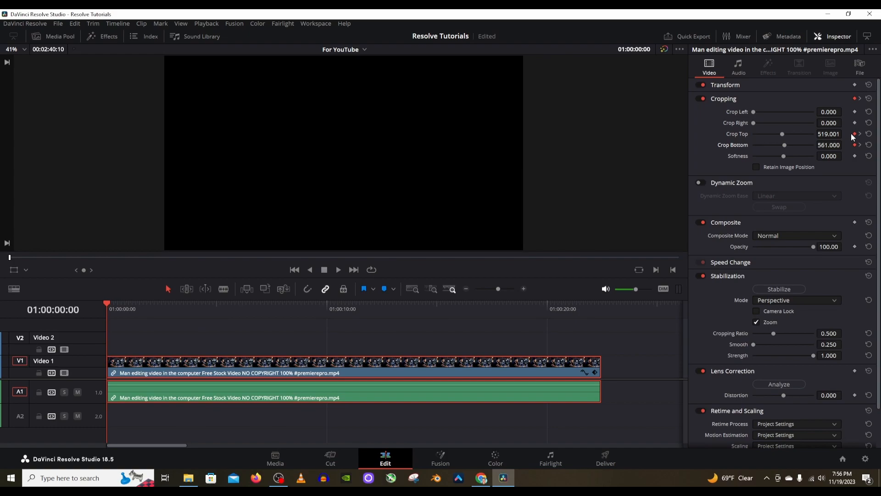
click(828, 134)
click(860, 134)
click(859, 135)
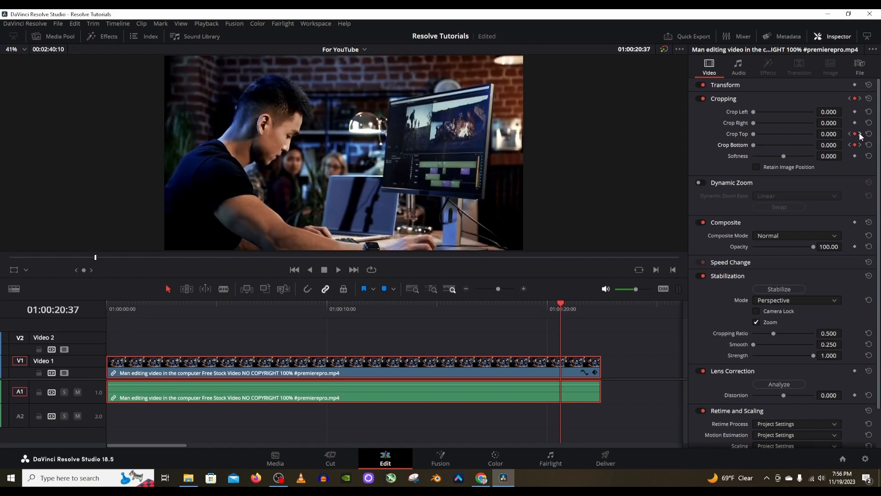
click(860, 134)
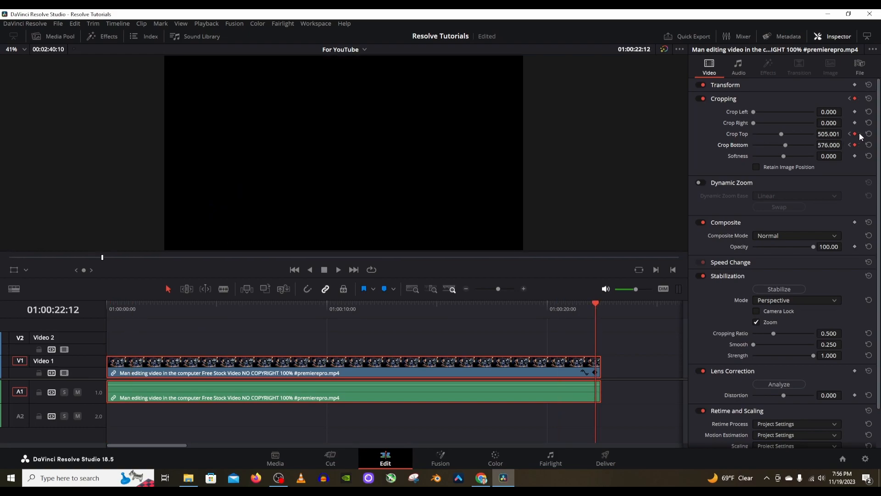
click(828, 134)
scroll(831, 136, up, 14)
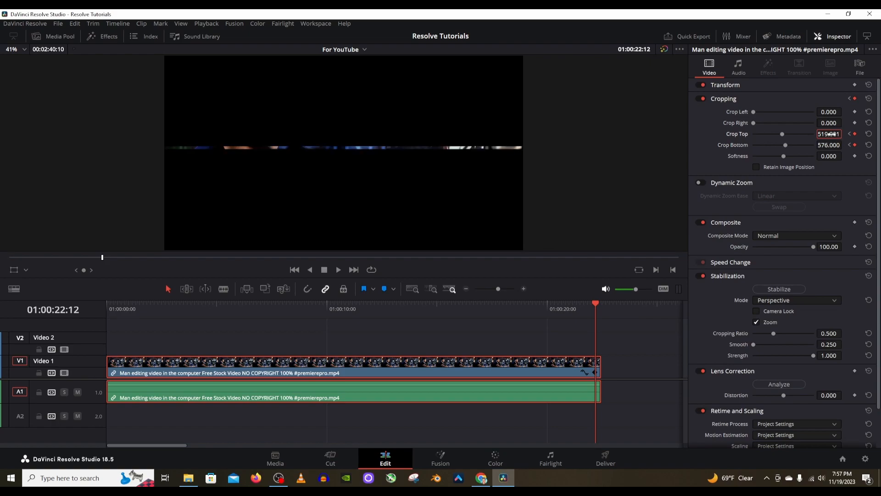
Step: Set the last keyframe's Crop Bottom to 561.000, matching the first keyframe, and save the project
click(850, 144)
click(849, 144)
click(849, 145)
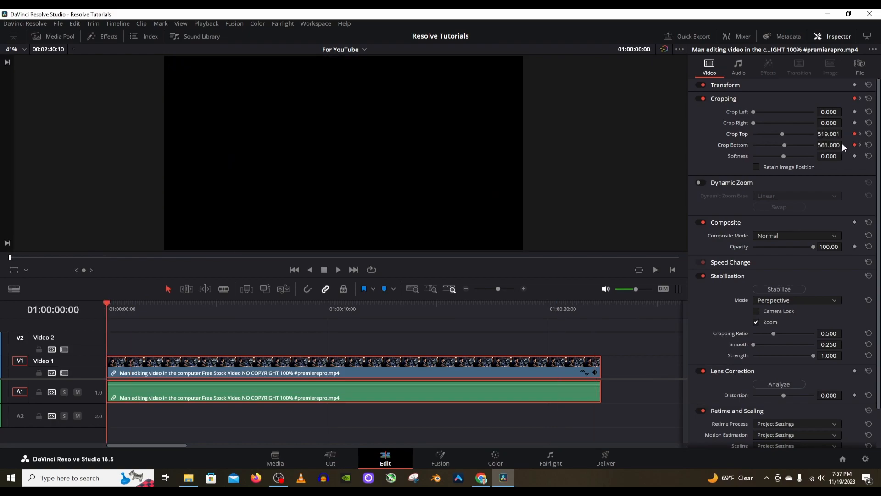
click(834, 145)
click(860, 145)
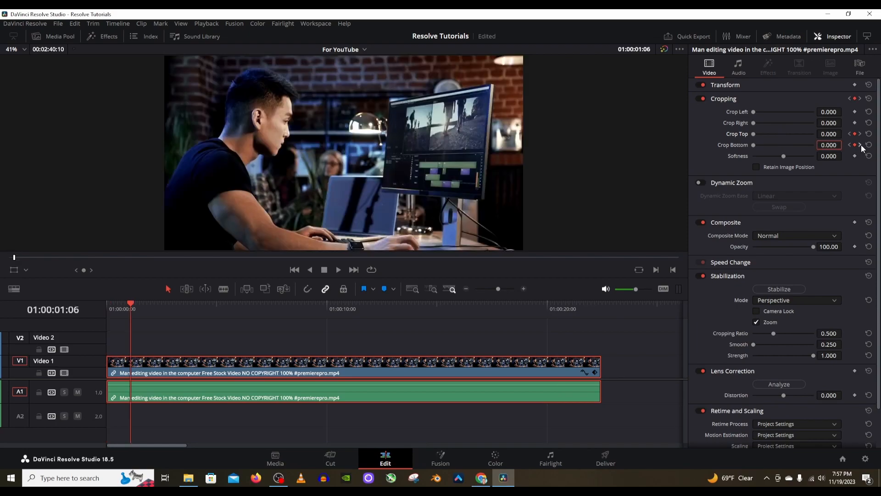
click(861, 145)
click(833, 145)
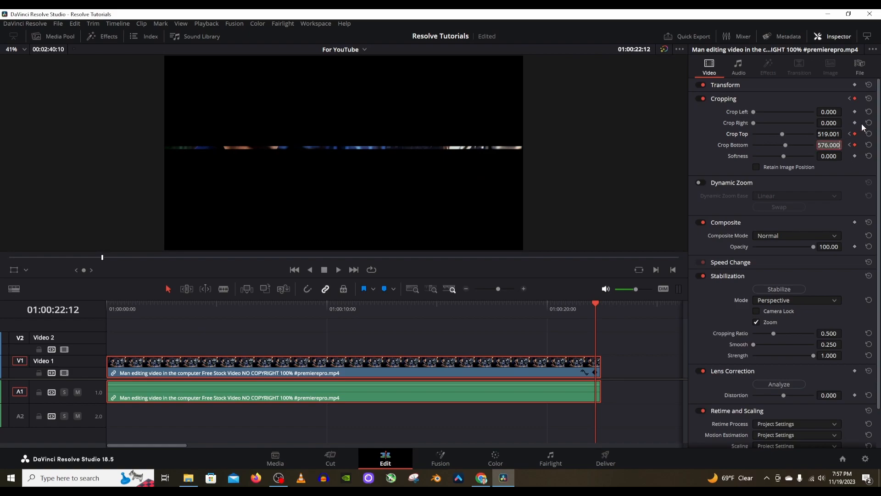
text(561.000)
key(Return)
key(ctrl+s)
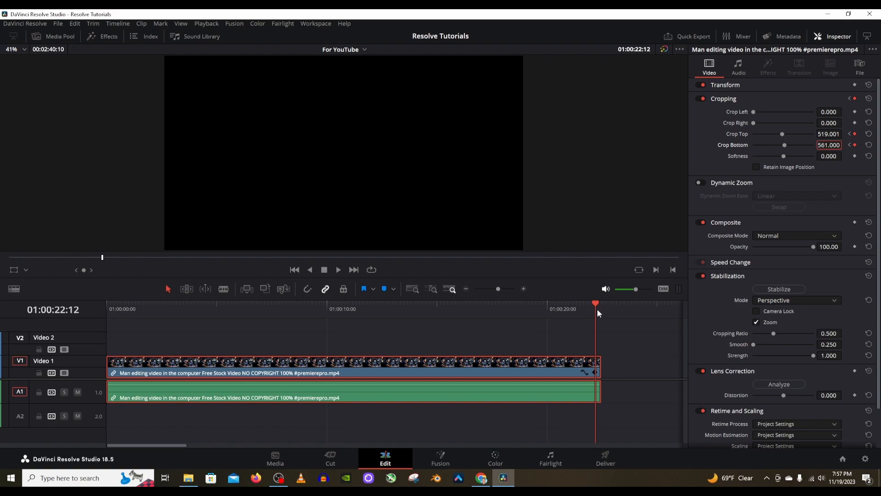
Step: Play the closing crop from 01:00:20:53 and replay it from slightly earlier, stopping past the clip's end
click(566, 304)
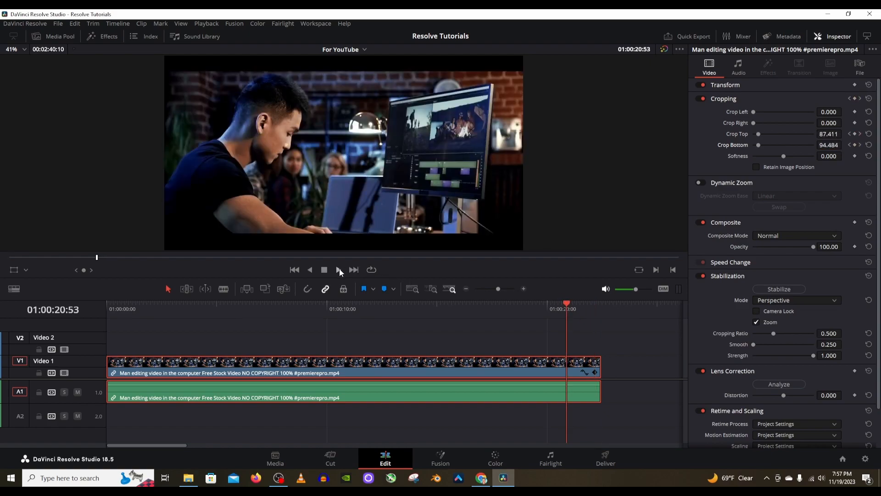
click(340, 270)
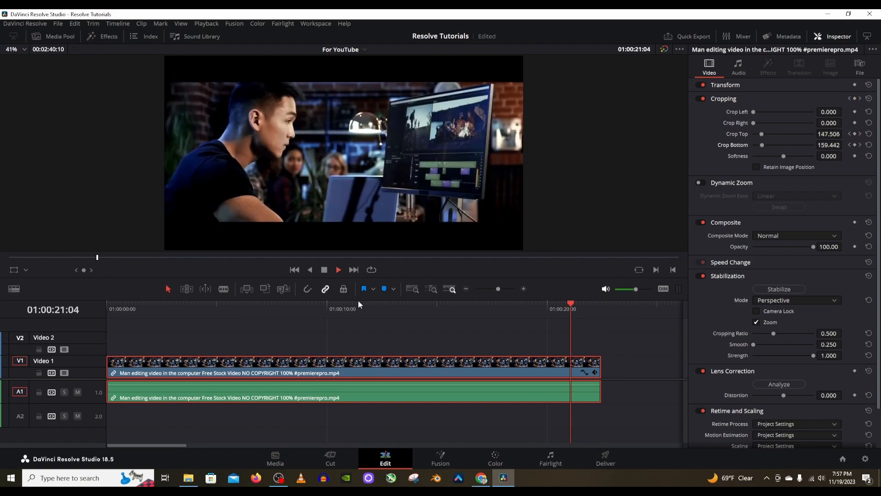
click(523, 307)
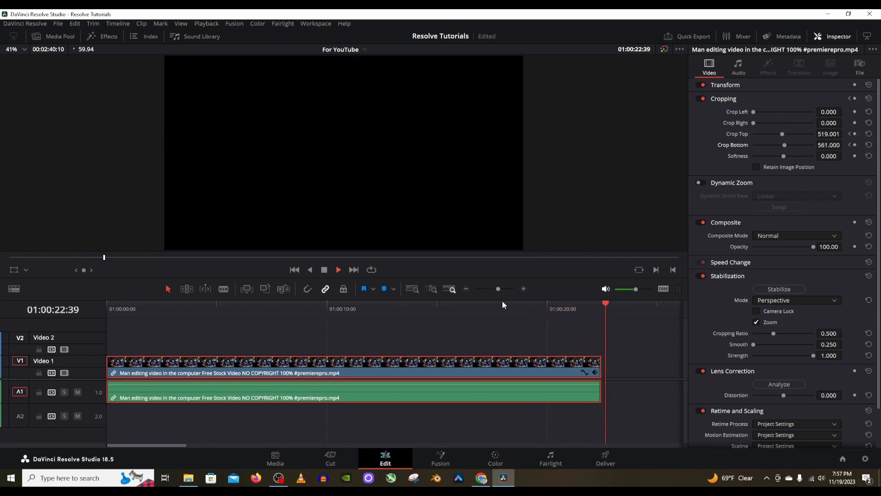
key(space)
Step: Compare the whole-timeline and detailed zoom levels around 01:00:17:08, and return to the timeline's start
key(shift+z)
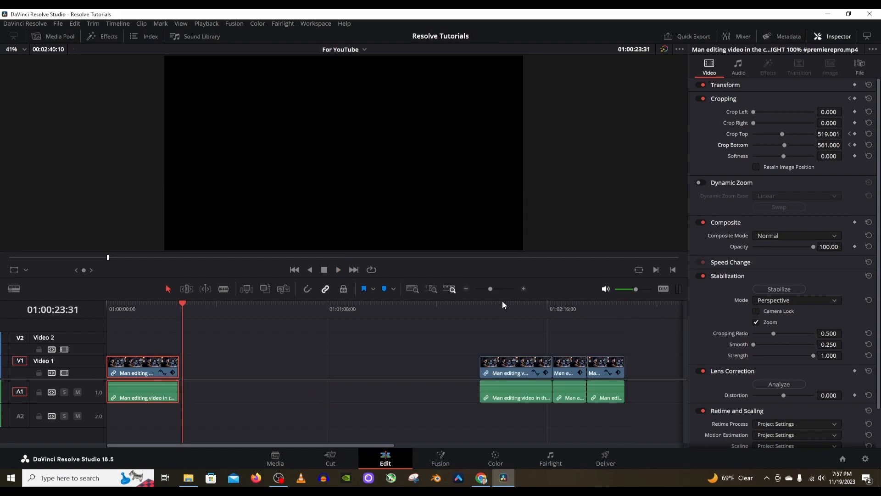
click(162, 307)
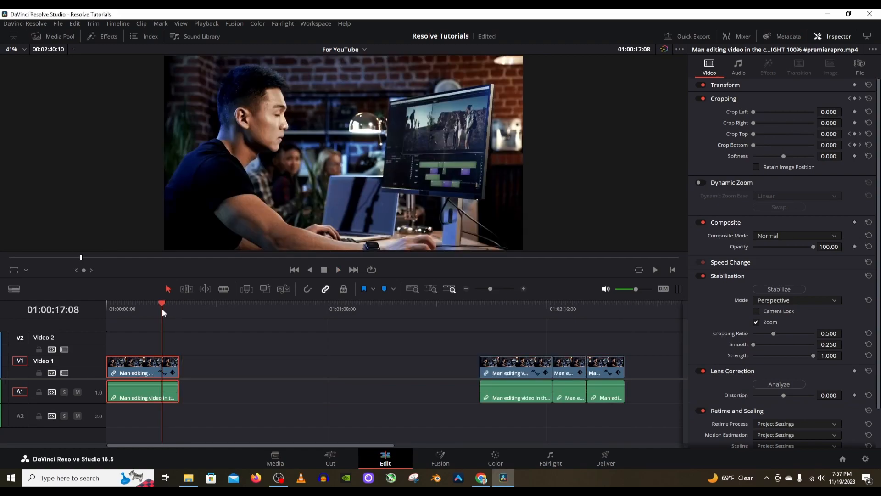
key(shift+z)
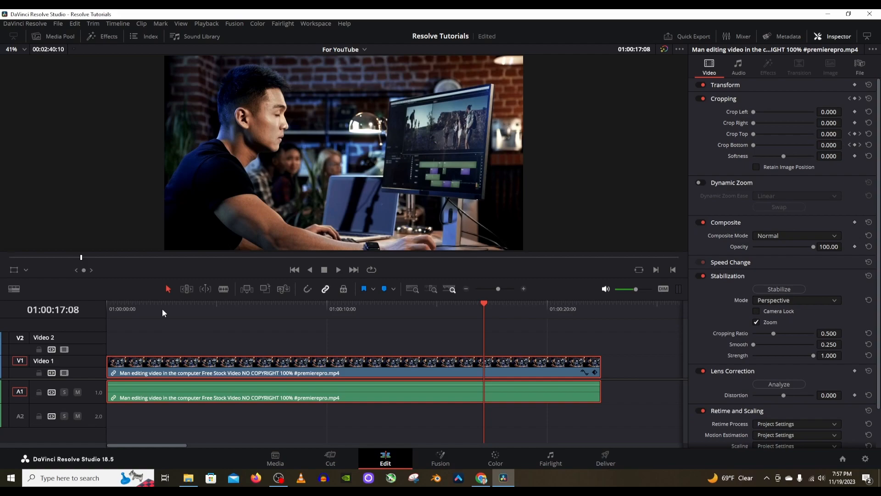
key(shift+z)
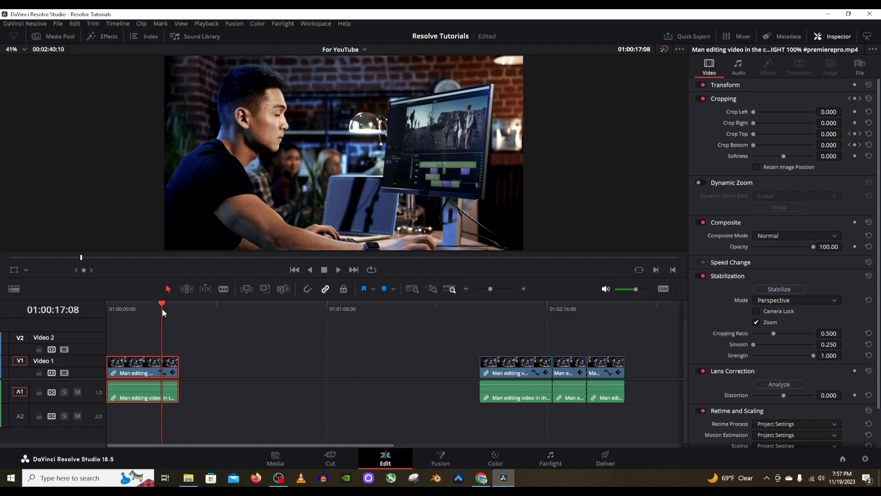
key(Home)
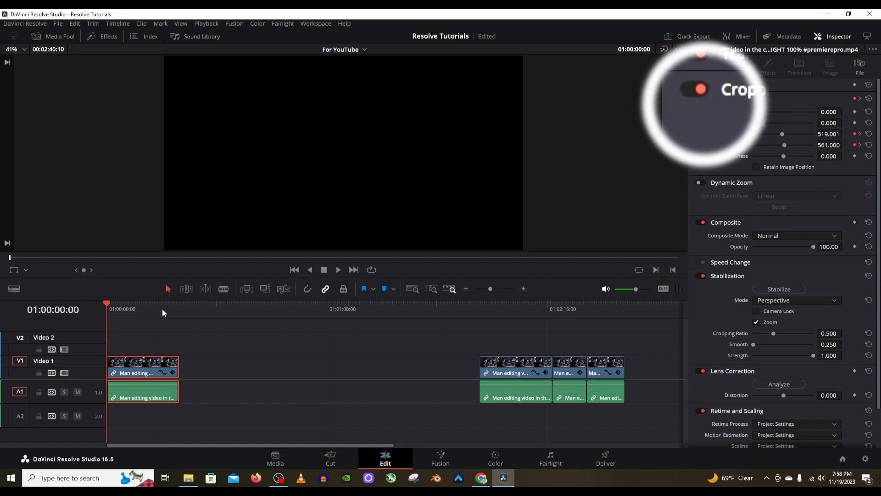
Step: Compare the clip with cropping disabled and enabled, and play the opening crop from the timeline's start to 01:00:02:19
click(699, 89)
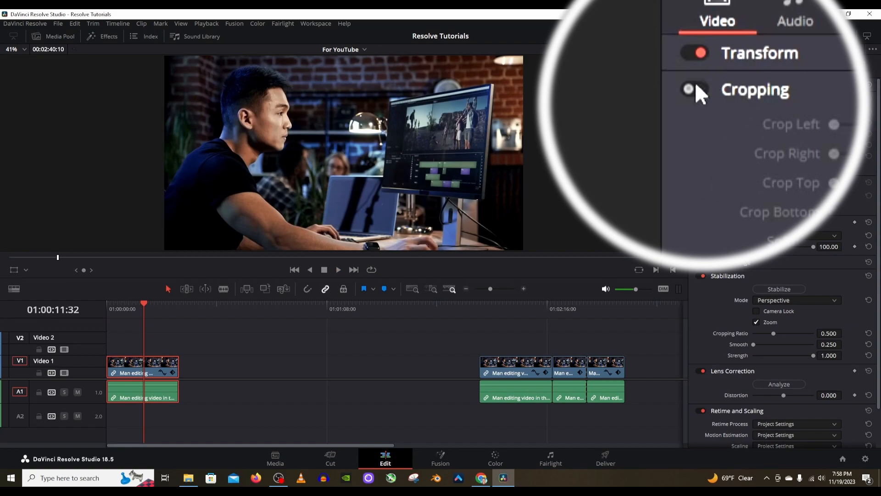
click(688, 89)
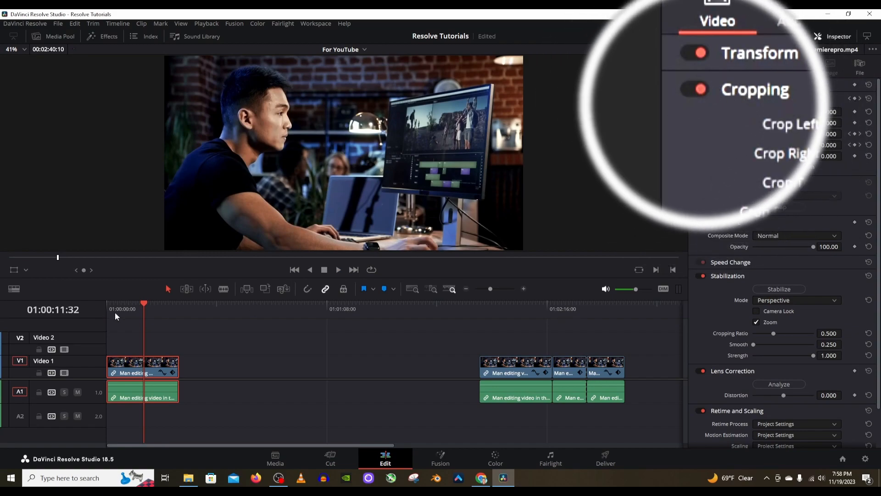
key(Home)
key(space)
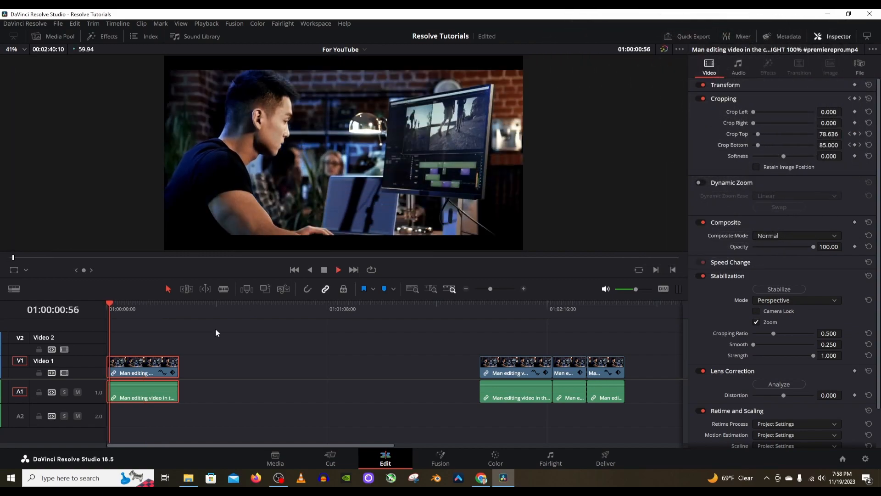
key(space)
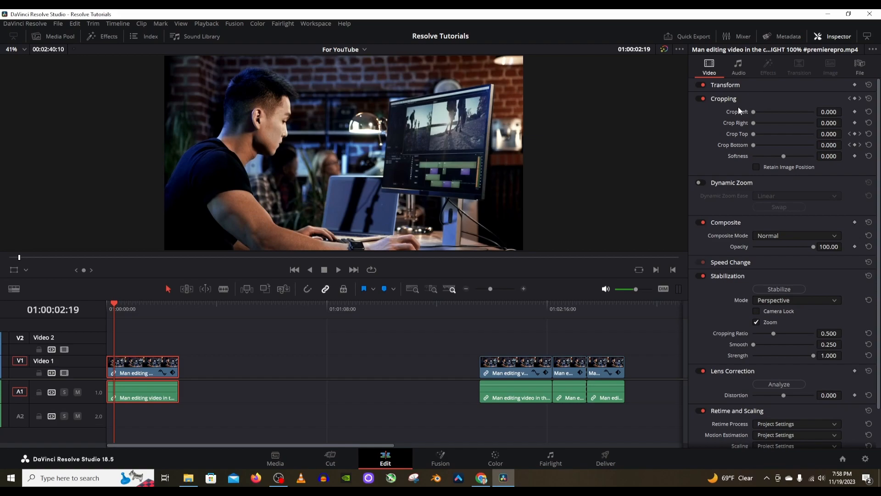
Step: With the clip's cropping disabled at 01:00:00:17, set its saturation to 56.60 and gamma to 0.05 on the Color page
key(Home)
drag(106, 307, 109, 307)
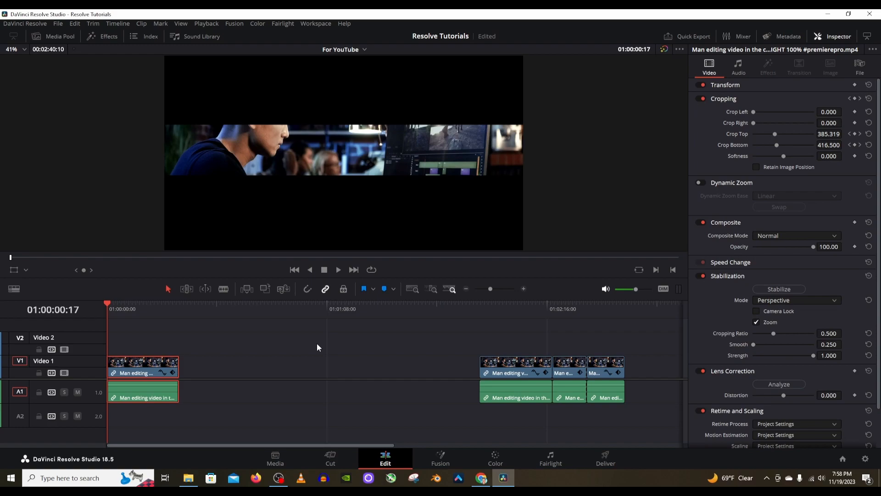
click(702, 99)
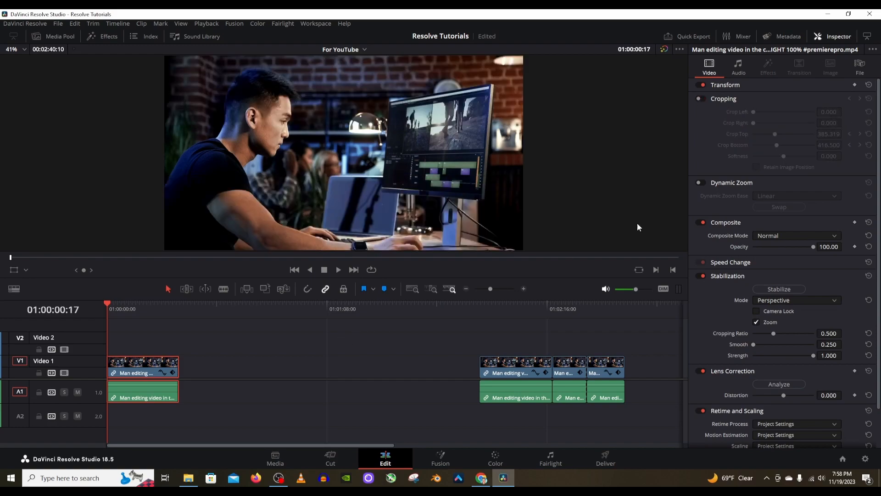
click(475, 457)
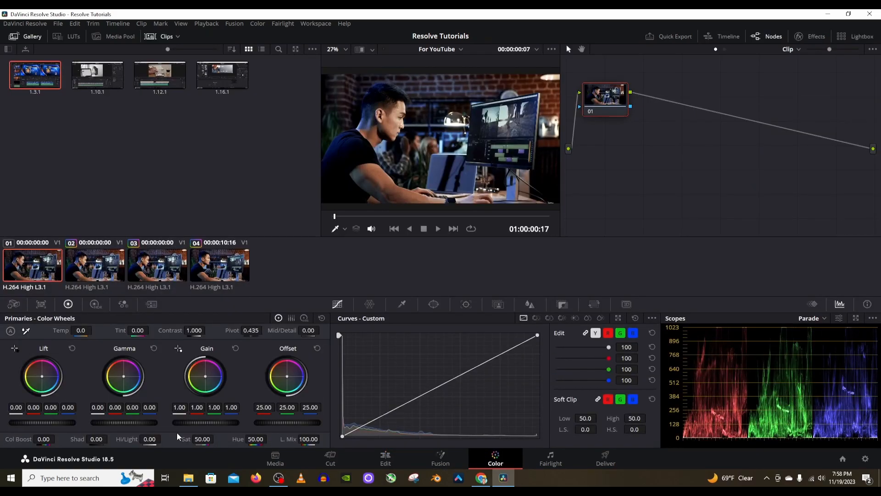
drag(196, 438, 207, 438)
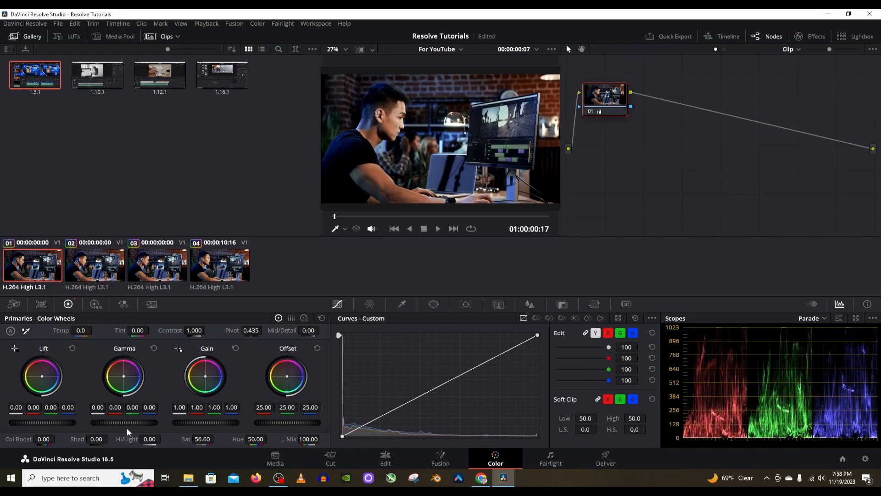
drag(121, 426, 133, 426)
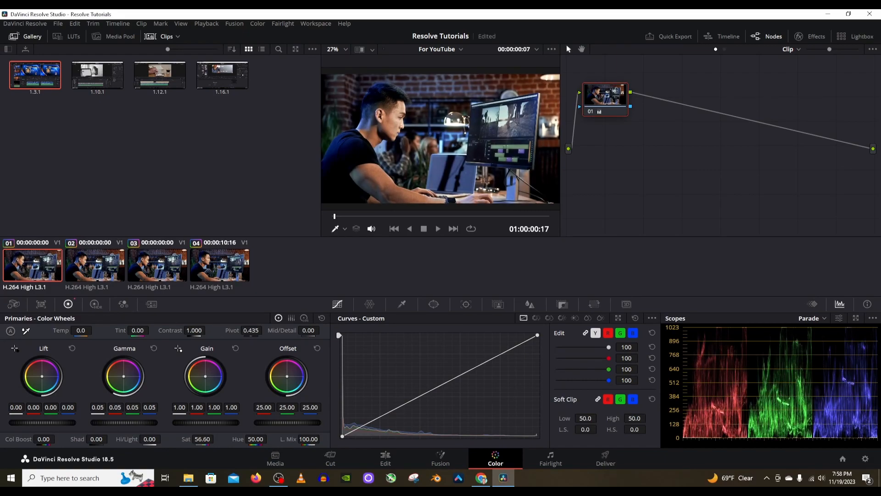
Step: Return to the Edit page, re-enable the clip's cropping and move the playhead to 01:00:03:07
click(385, 458)
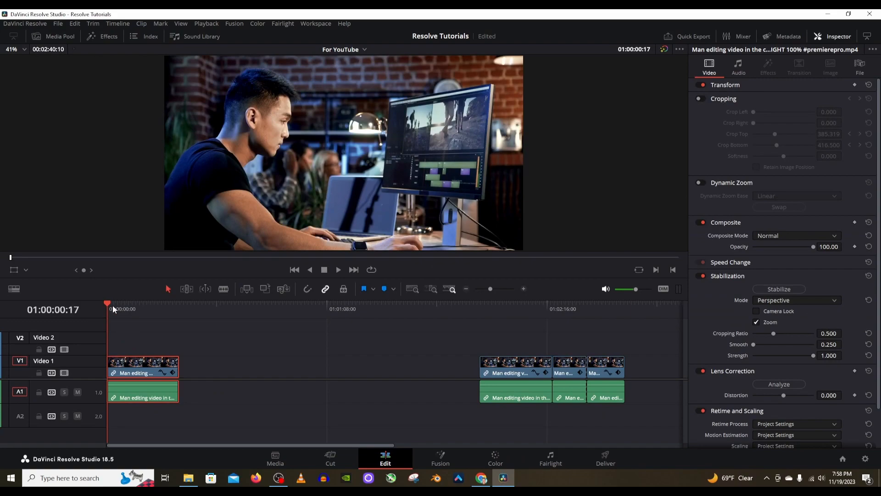
click(702, 98)
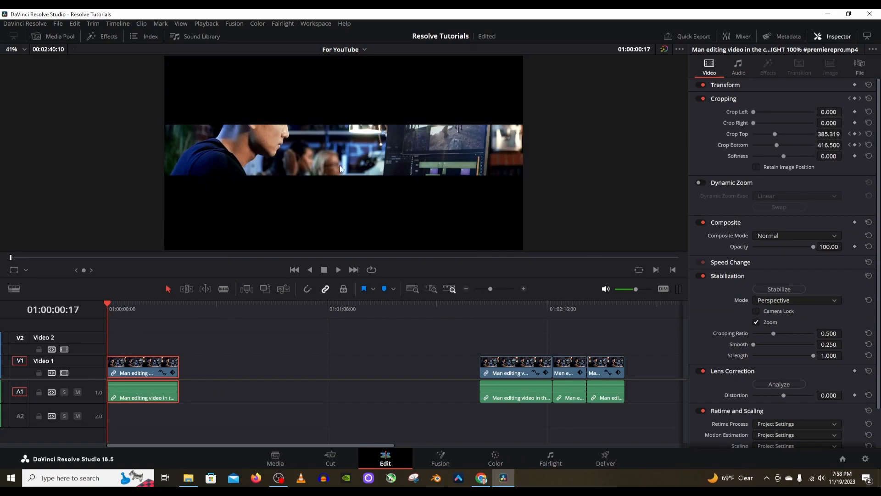
drag(111, 304, 116, 307)
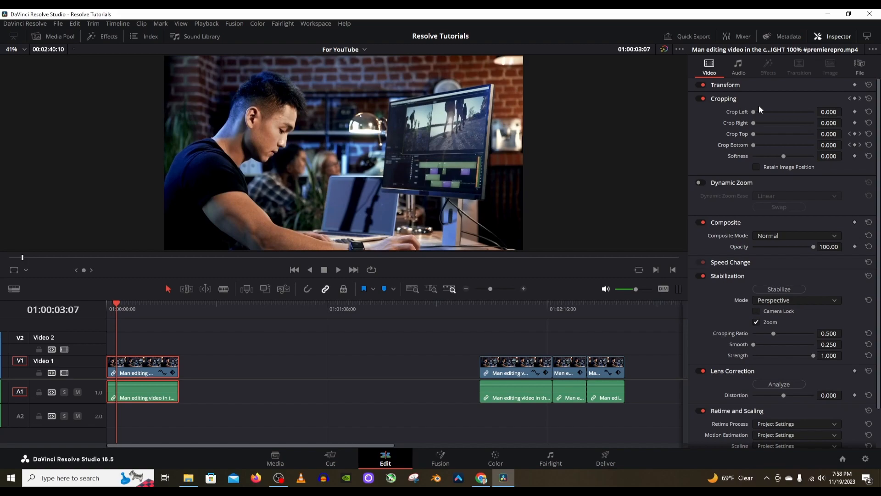
Step: Duplicate the first clip into the gap on Video 1 and delete that duplicate again
click(565, 312)
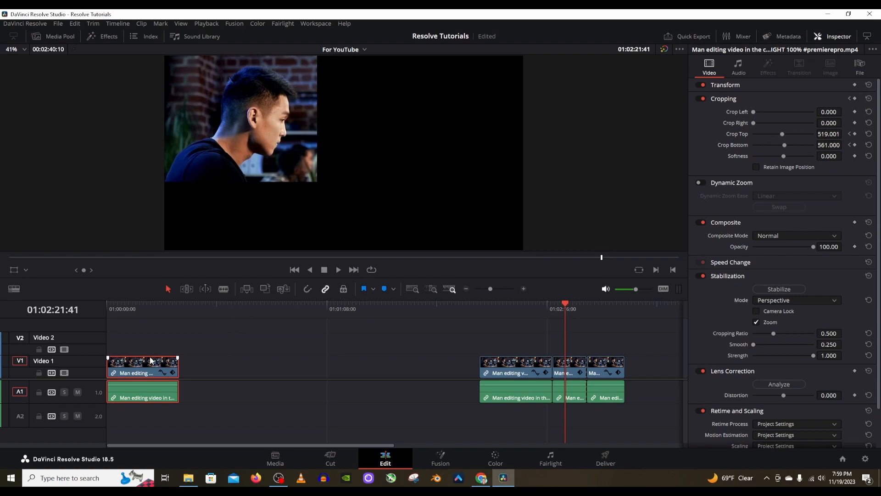
drag(145, 369, 239, 367)
click(242, 306)
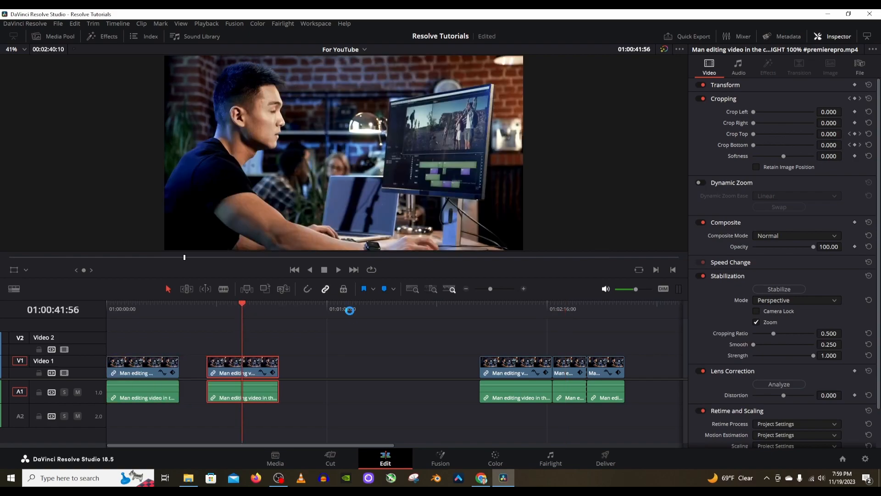
key(Delete)
Step: Paste a copy of the first clip at 01:00:41:56 on Video 1 and reset all cropping on the copy
click(153, 363)
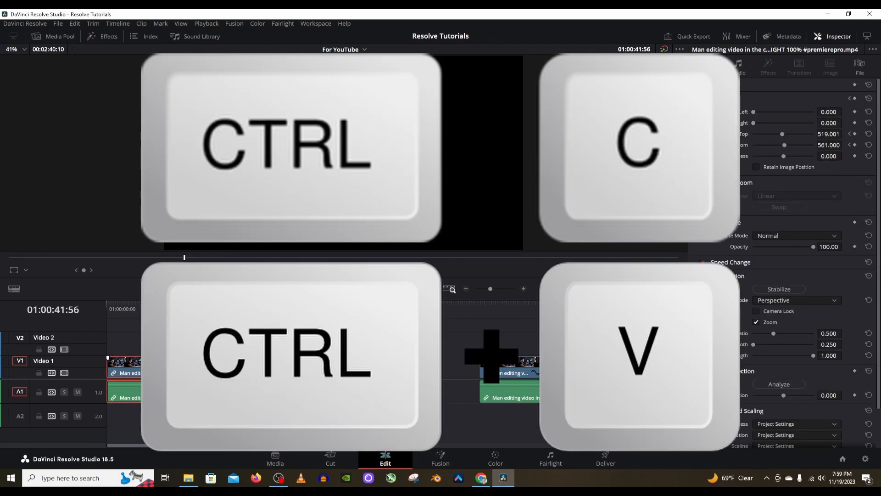
key(ctrl+c)
key(ctrl+v)
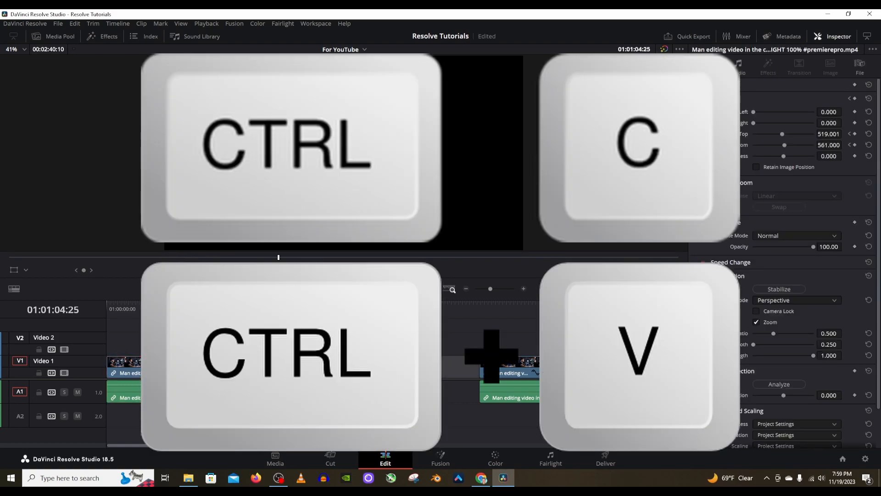
key(Up)
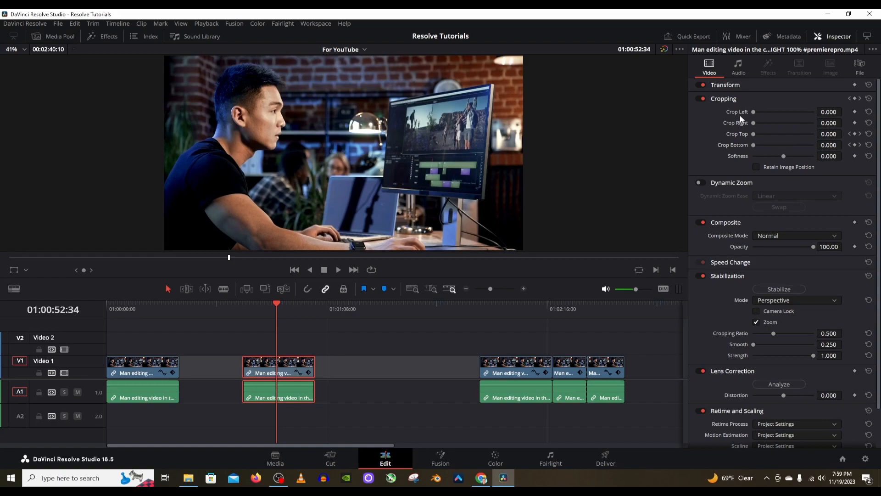
click(868, 99)
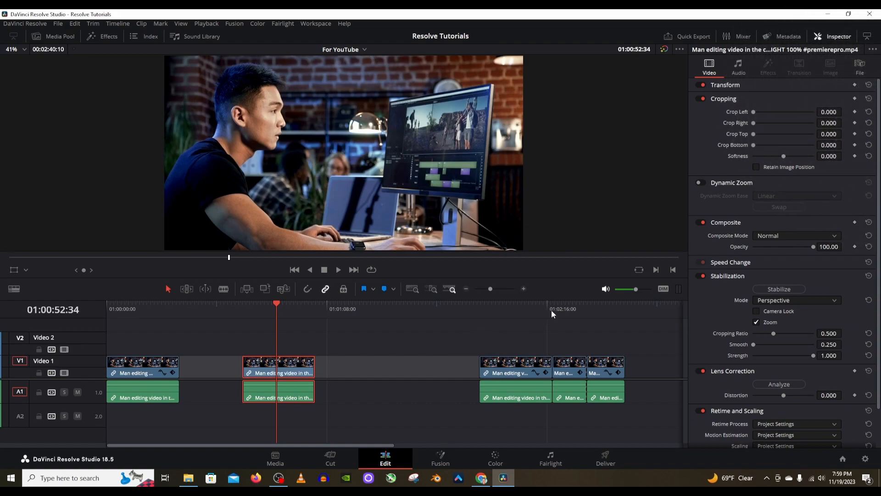
Step: At 01:00:56:57, set the pasted clip's Crop Right to 1149.997 and Crop Bottom to 474.001
click(566, 310)
click(291, 311)
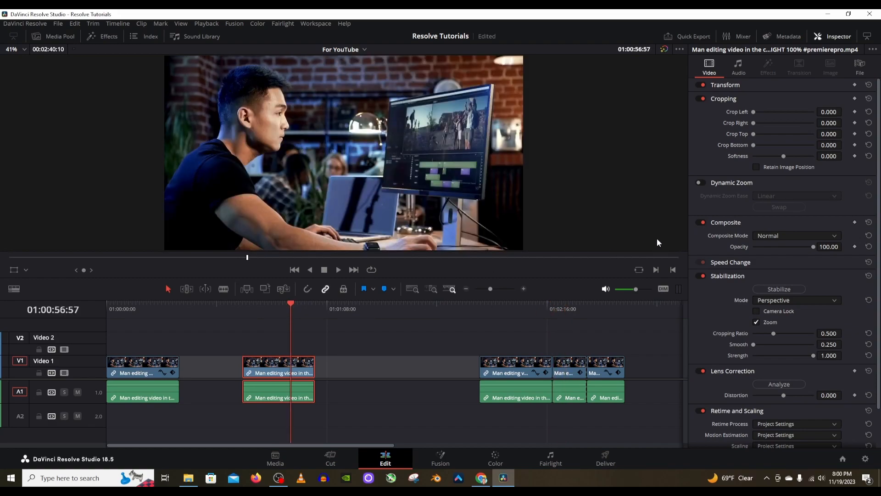
drag(824, 145, 844, 122)
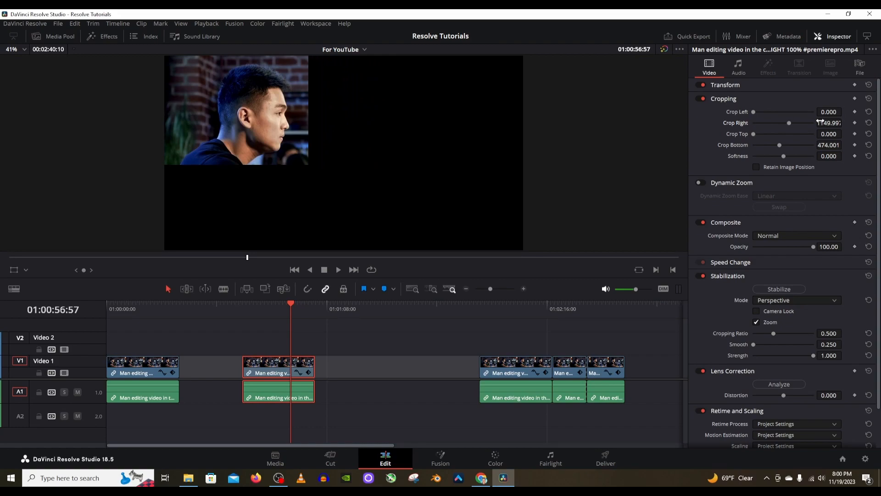
Step: Place the green-screen laptop clip from the Stock Ftg bin on Video 2, overlapping the cropped clip
click(60, 36)
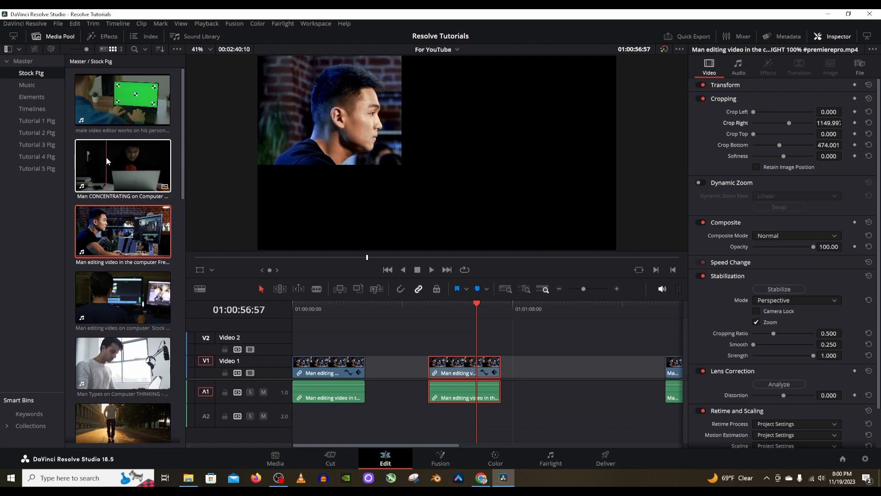
drag(115, 98, 443, 332)
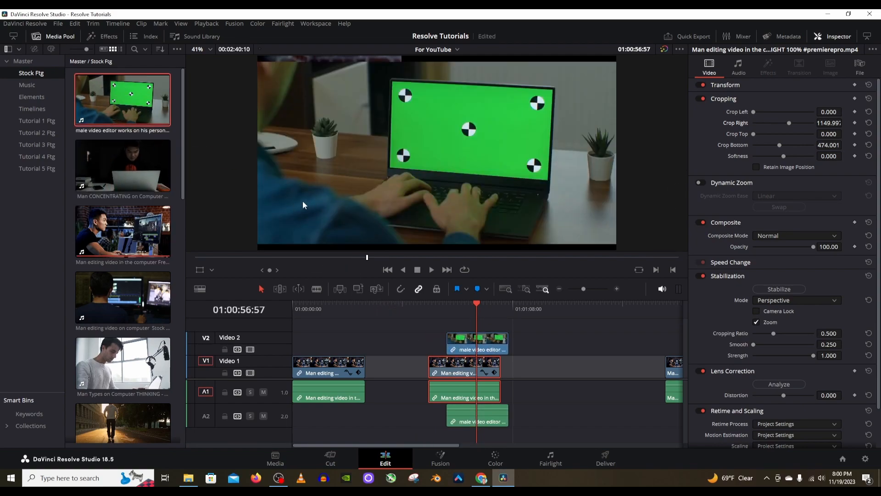
click(39, 36)
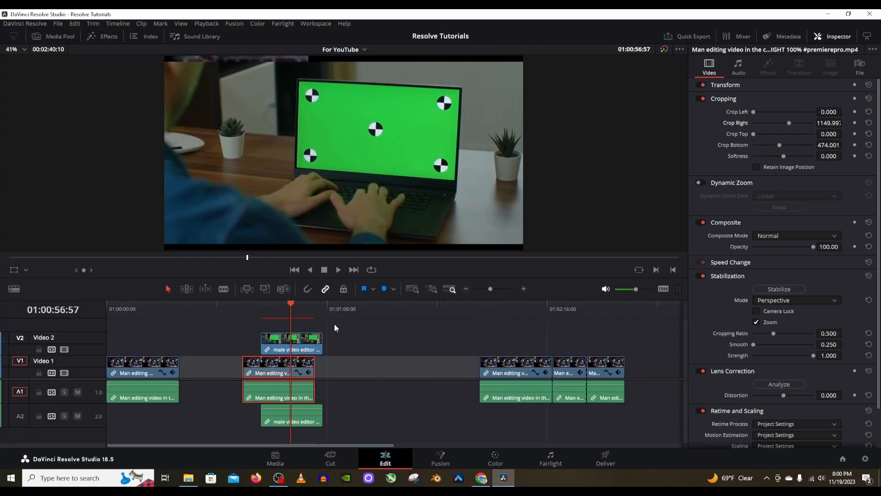
Step: Crop the green-screen clip on Video 2 and shift its position within the frame
click(300, 347)
drag(828, 123, 845, 111)
drag(825, 145, 764, 111)
click(725, 84)
drag(826, 109, 844, 109)
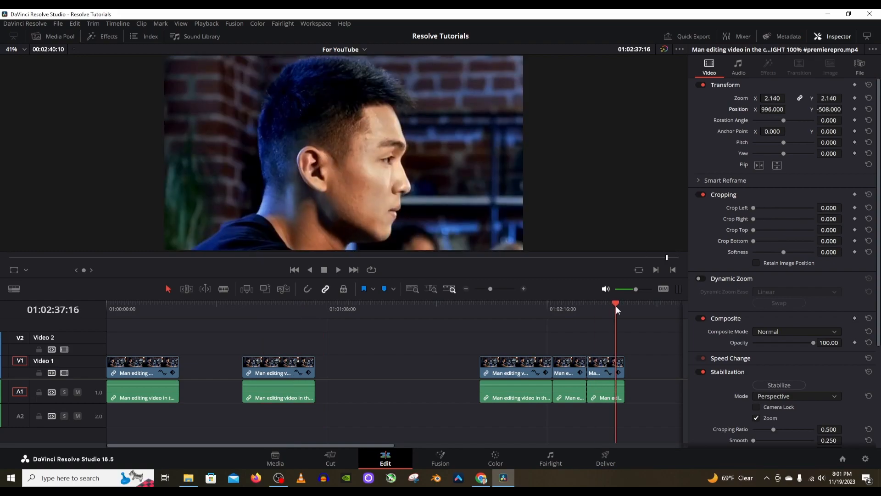
Step: Reset all cropping on the pasted clip at 01:00:51:17
click(273, 308)
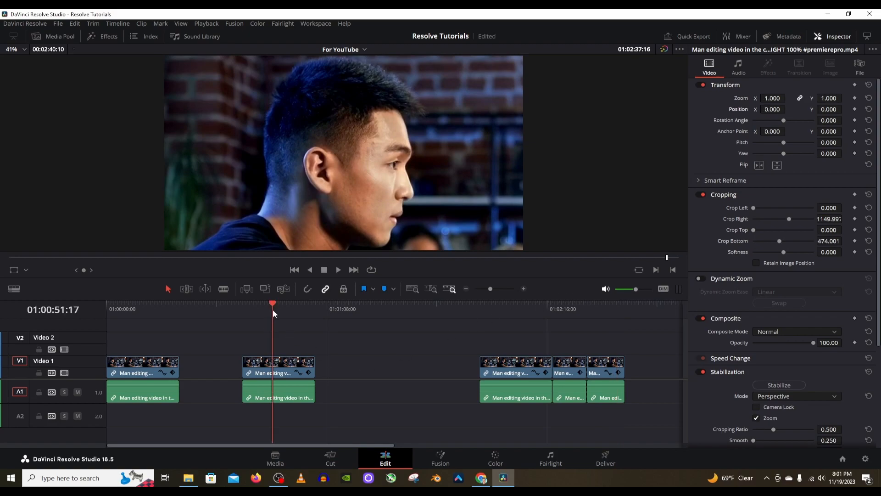
click(869, 194)
Step: Enlarge the pasted clip to zoom 2.070 and position it at X 998, Y -500 to frame the man's head
mouse_move(773, 101)
mouse_down()
mouse_move(861, 98)
mouse_move(793, 98)
mouse_move(819, 109)
mouse_move(775, 109)
mouse_move(788, 109)
mouse_up()
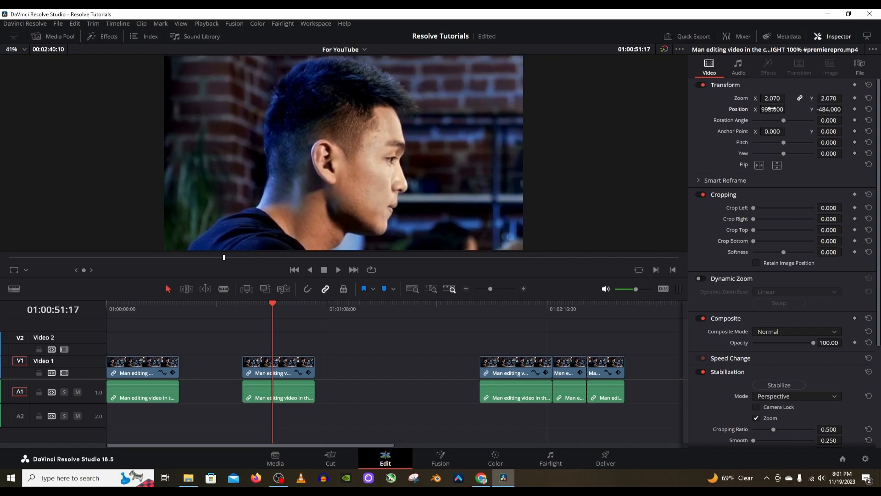
drag(833, 109, 824, 108)
click(277, 369)
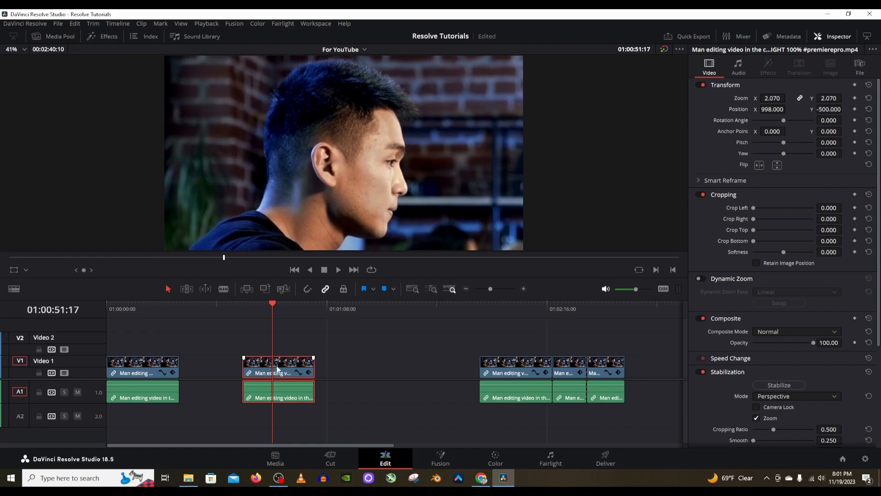
Step: Reset the pasted clip's transform and reframe the man's head with zoom 2.060, position X 1013 and Y about -512
click(783, 36)
click(869, 85)
drag(772, 98, 788, 98)
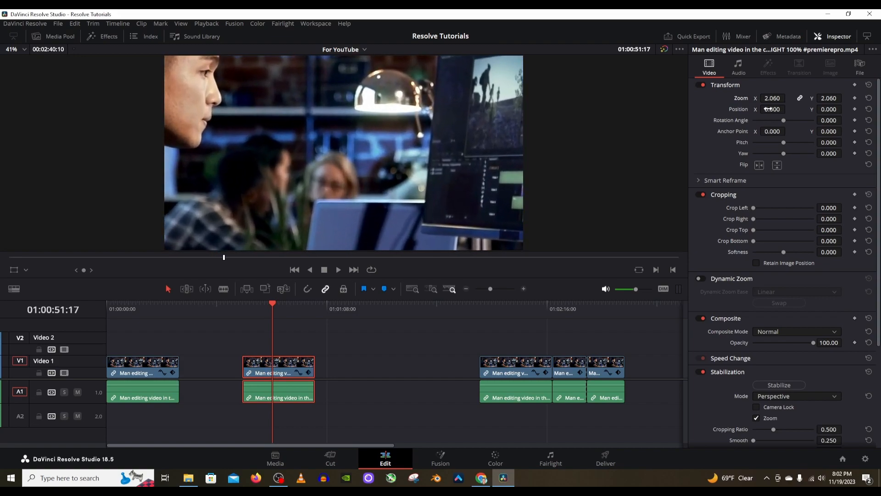
drag(788, 108, 788, 109)
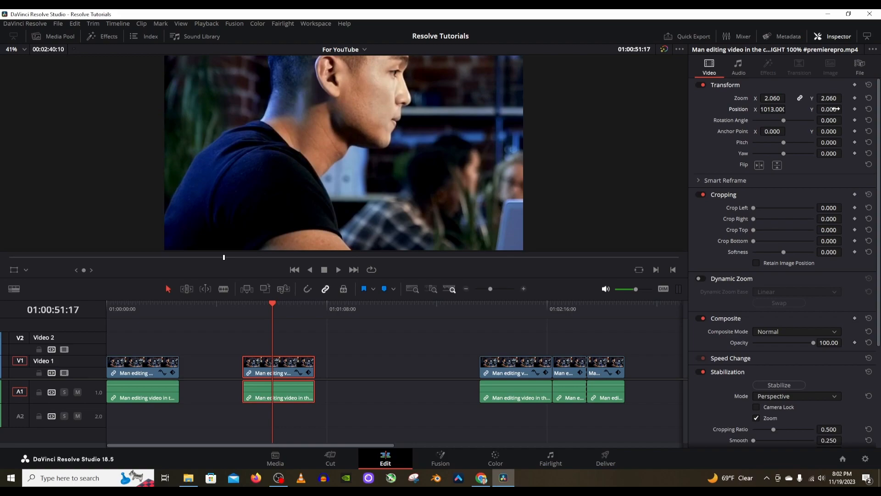
drag(835, 108, 726, 109)
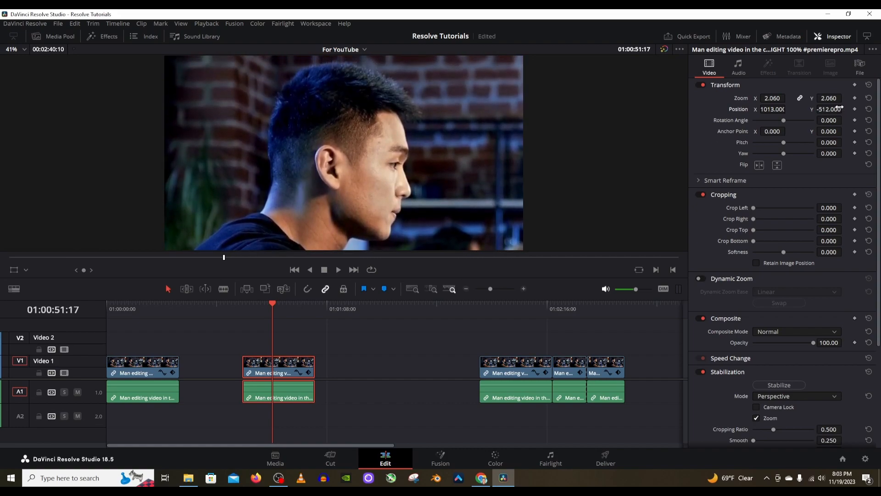
drag(832, 111, 834, 111)
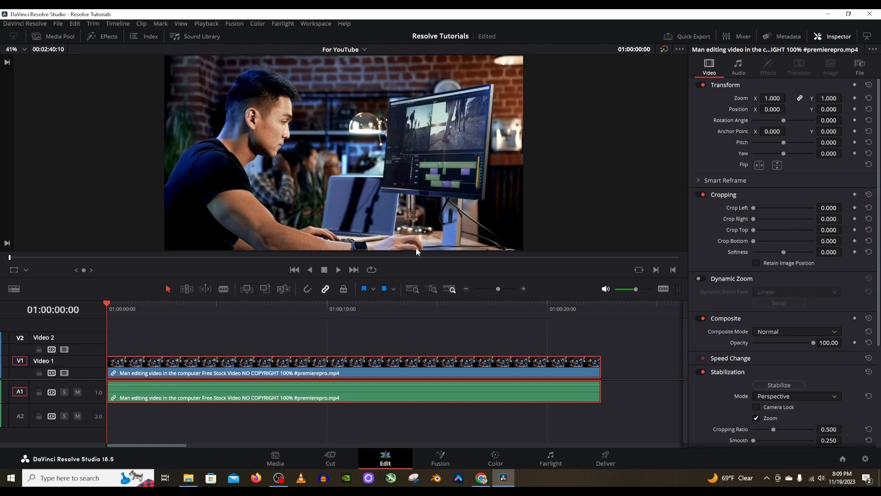
Step: Keyframe Crop Top at 508.001 and Crop Bottom at 574.000 on the long clip's first frame
click(854, 229)
click(855, 219)
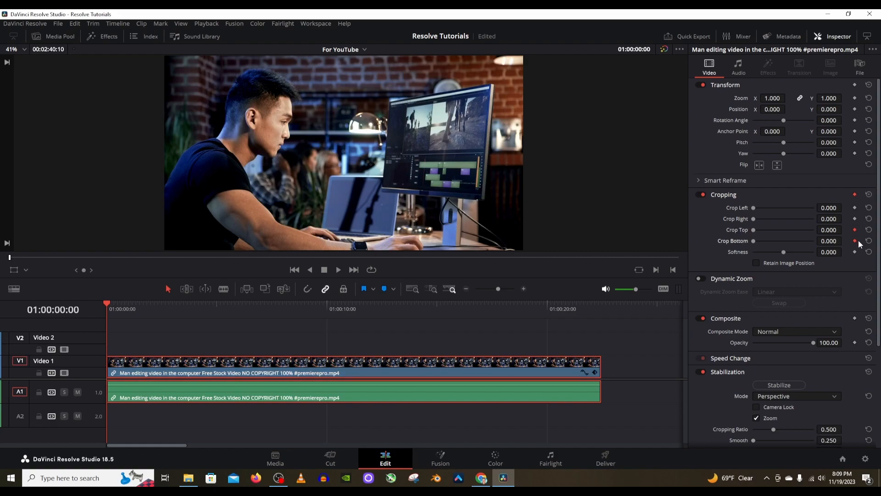
drag(826, 229, 844, 240)
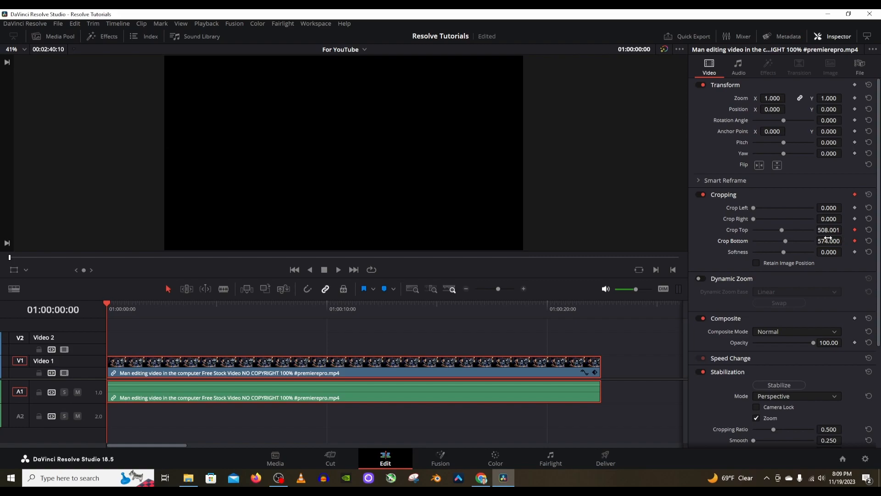
Step: Add Crop Top and Crop Bottom keyframes at 01:00:01:17 and set Crop Top there to 0
drag(114, 306, 135, 307)
click(854, 230)
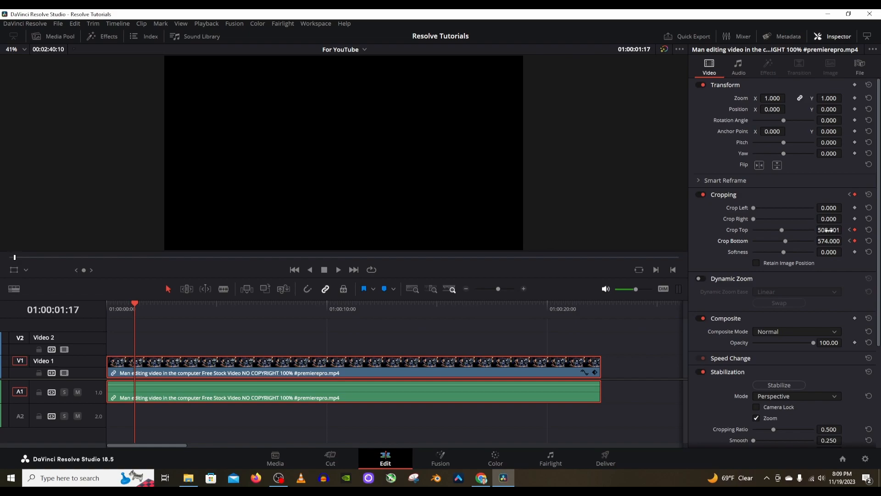
click(826, 229)
text(0)
key(Return)
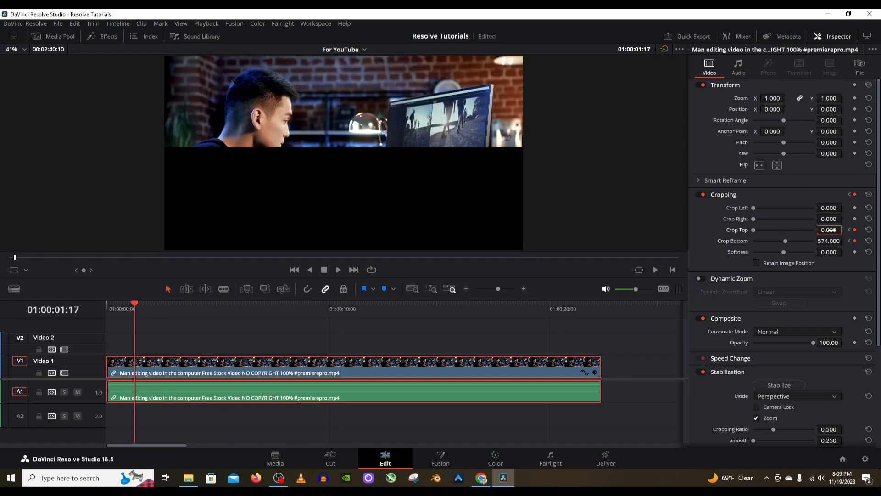
Step: Set Crop Bottom to 0 at 01:00:01:17 and add Crop Top and Crop Bottom keyframes at 01:00:20:28
drag(786, 243, 637, 334)
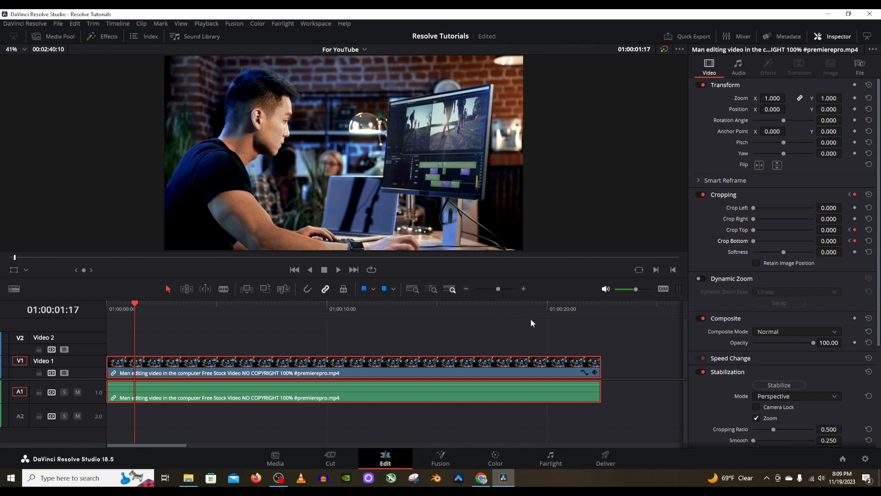
drag(539, 307, 557, 307)
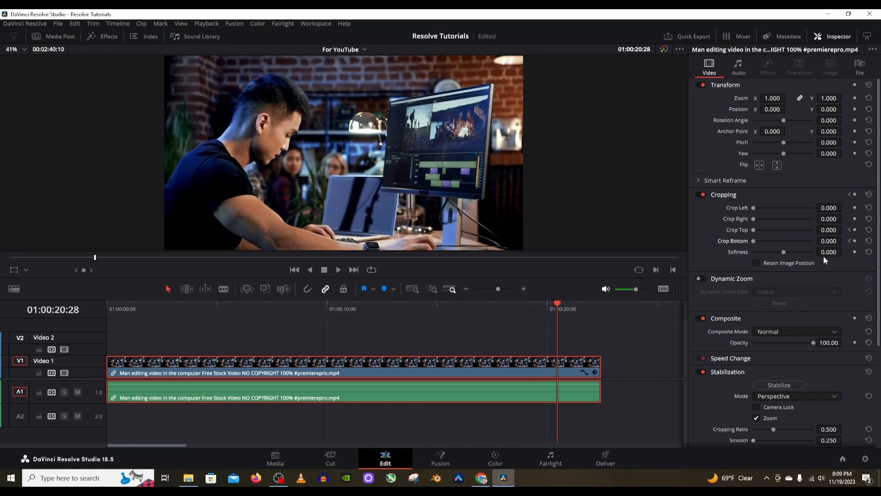
click(854, 230)
click(855, 241)
Step: Add Crop Top and Crop Bottom keyframes at 01:00:22:15 and close the picture there with values 525.001 and 555.000
drag(576, 302, 597, 301)
click(854, 229)
click(854, 240)
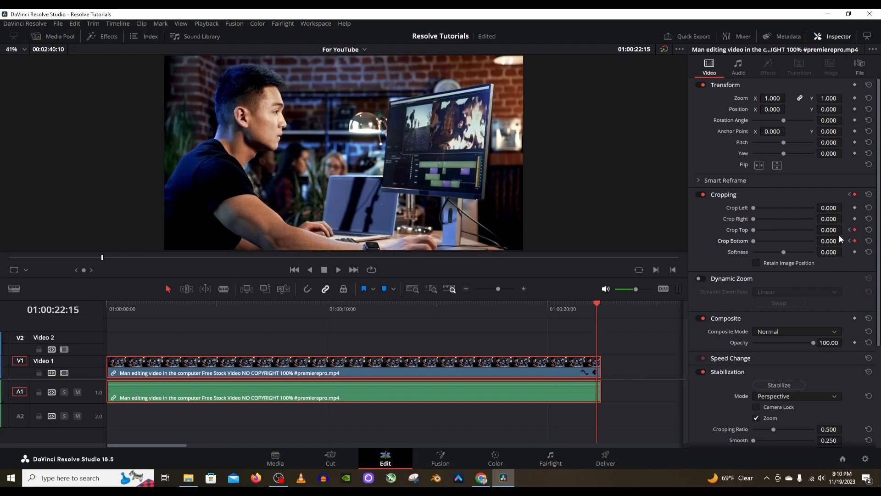
drag(827, 229, 844, 240)
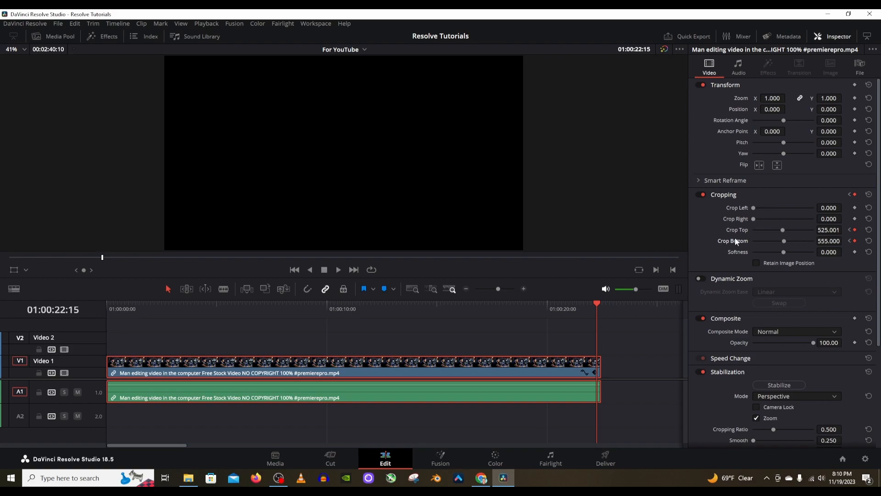
Step: Match Crop Top on the closing keyframe at 01:00:22:15 to the opening keyframe's 508.001 and save the project
click(850, 230)
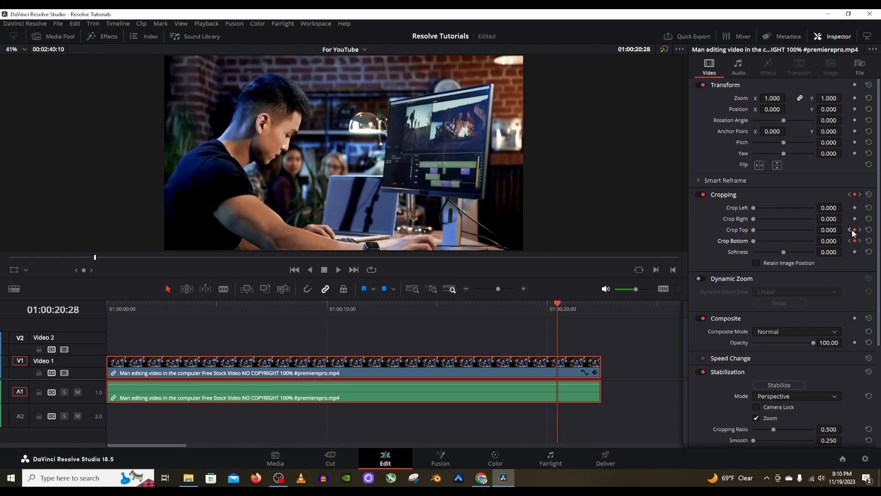
click(849, 230)
click(849, 230)
click(828, 229)
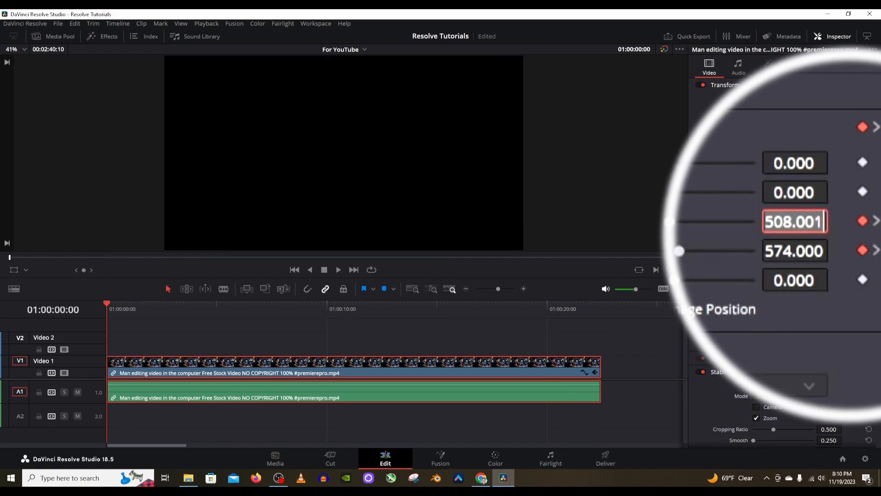
click(876, 224)
click(876, 224)
click(876, 224)
click(809, 222)
text(508.001)
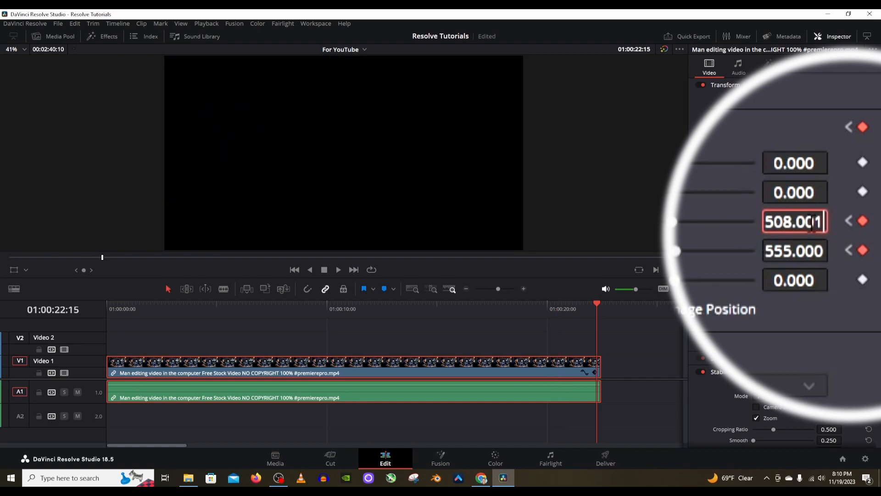
key(ctrl+s)
Step: Match Crop Bottom on the closing keyframe to the opening keyframe's 574.000 and save the project
click(849, 240)
click(849, 240)
click(833, 241)
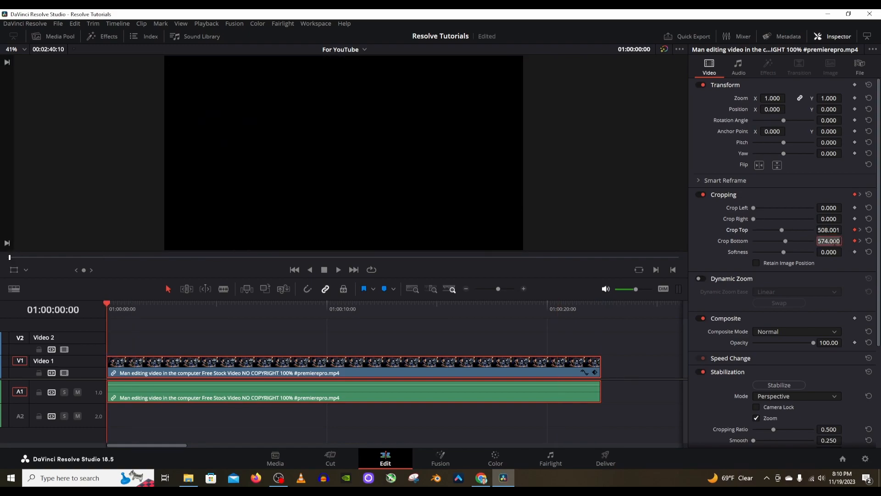
click(860, 240)
click(860, 240)
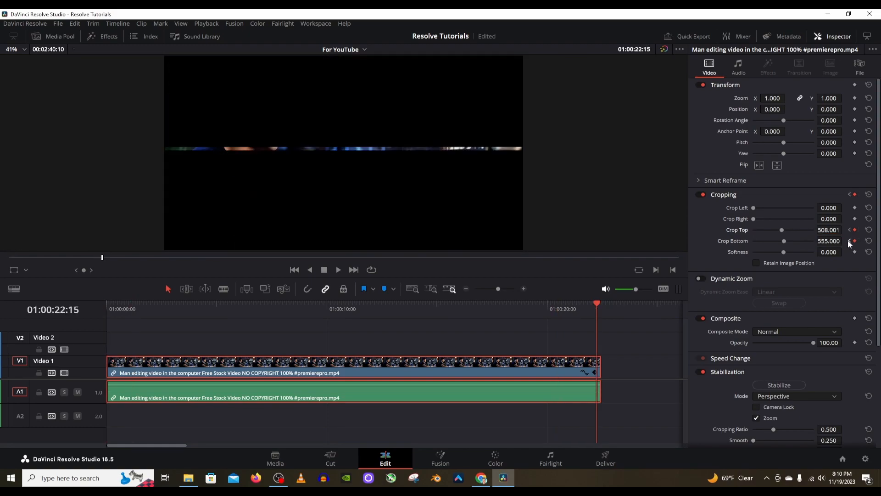
double_click(825, 241)
drag(825, 241, 824, 241)
key(ctrl+s)
Step: Reset all cropping on the second clip of the timeline, removing its crop keyframes
drag(360, 305, 348, 306)
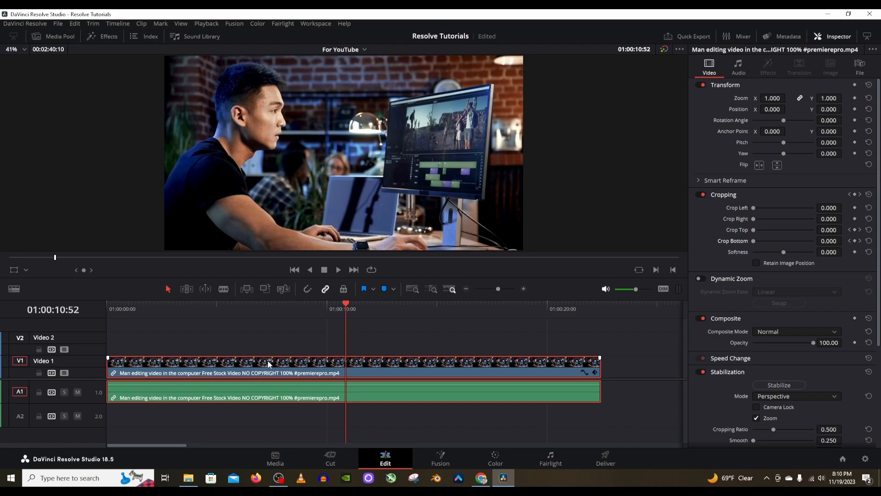
scroll(282, 353, down, 5)
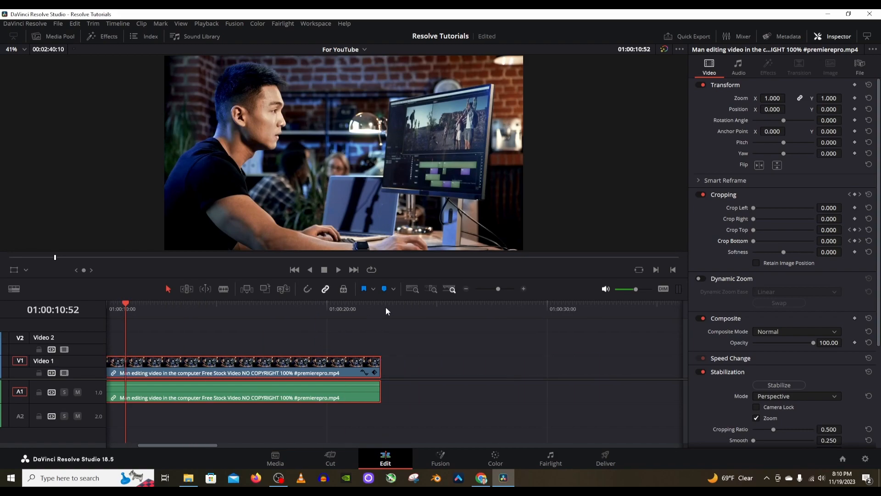
drag(385, 307, 391, 306)
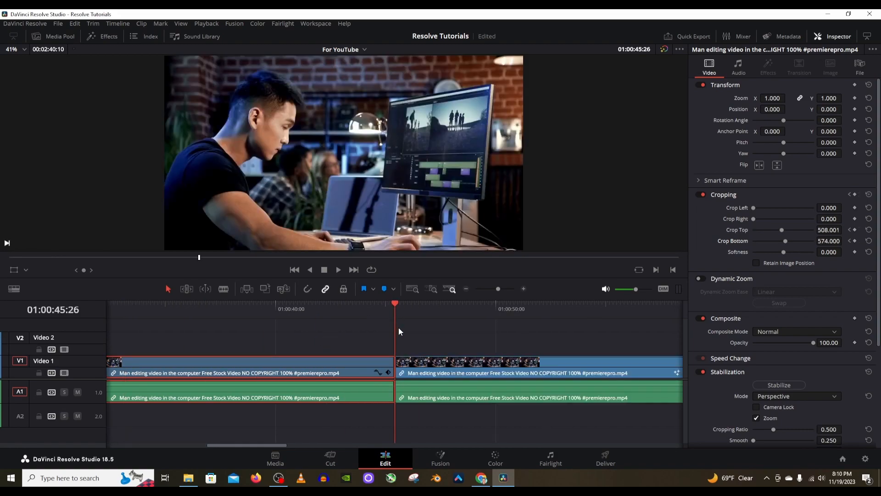
key(shift+z)
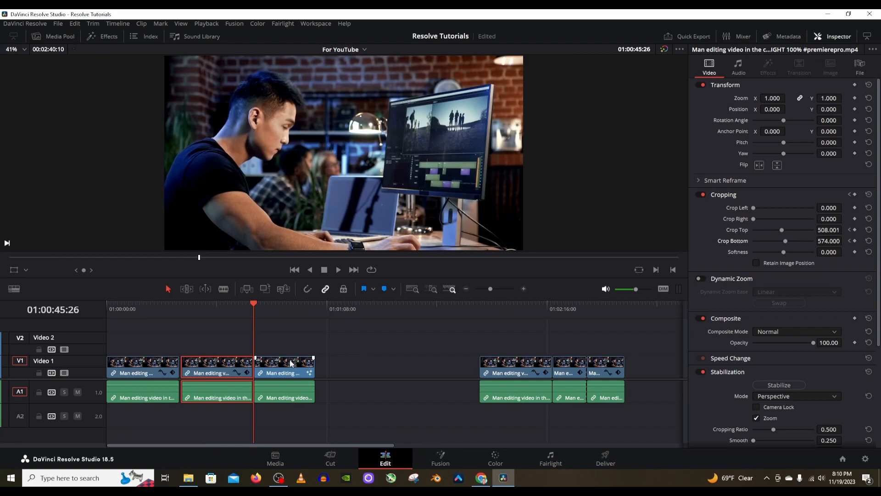
click(194, 306)
scroll(354, 367, up, 6)
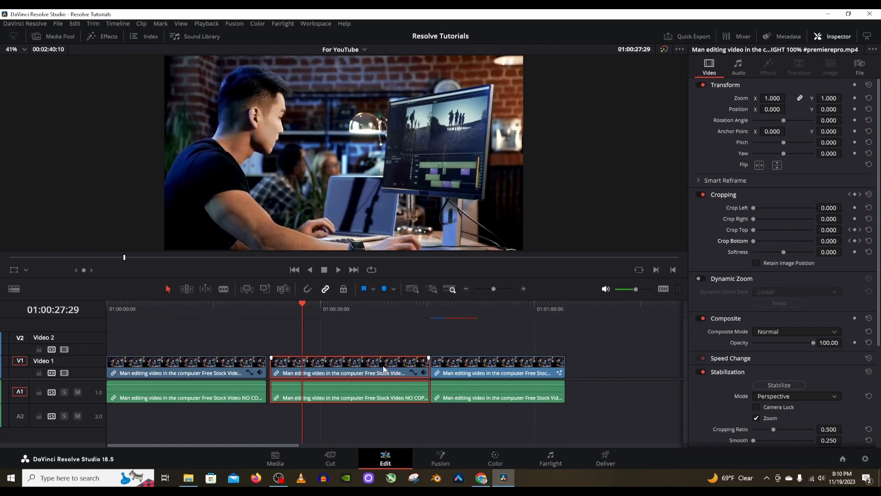
click(868, 194)
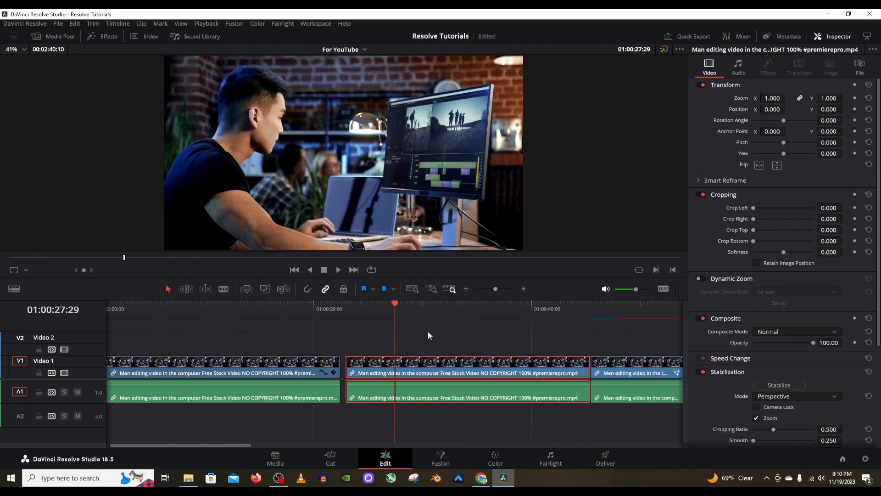
Step: Crop the second clip around the man's head at 01:00:30:42 with Crop Bottom 497.001 and Crop Right about 1216
scroll(431, 333, down, 3)
click(348, 310)
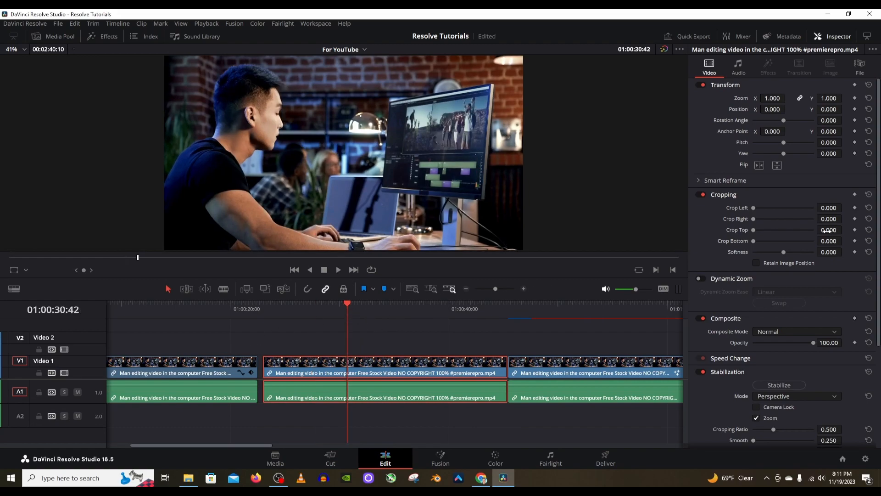
drag(819, 240, 845, 218)
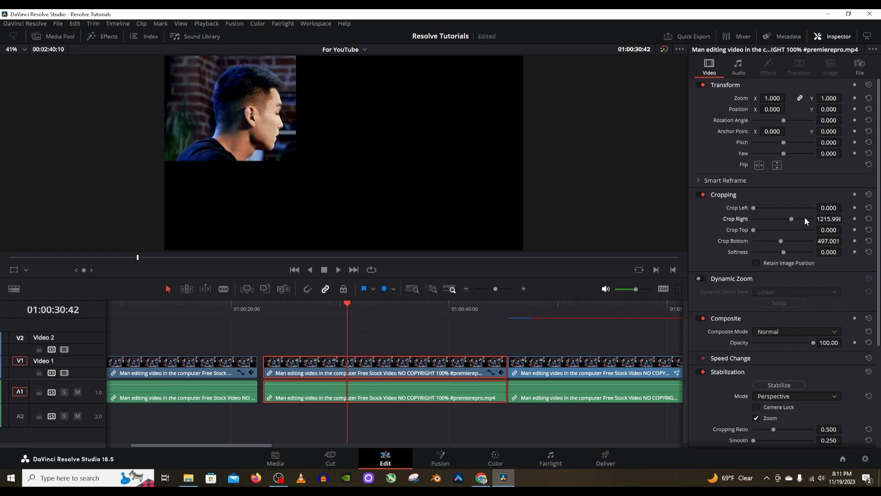
Step: Try a crop softness of 52.200, reset it, and examine the hard crop edge up close before fitting the view
drag(828, 252, 844, 252)
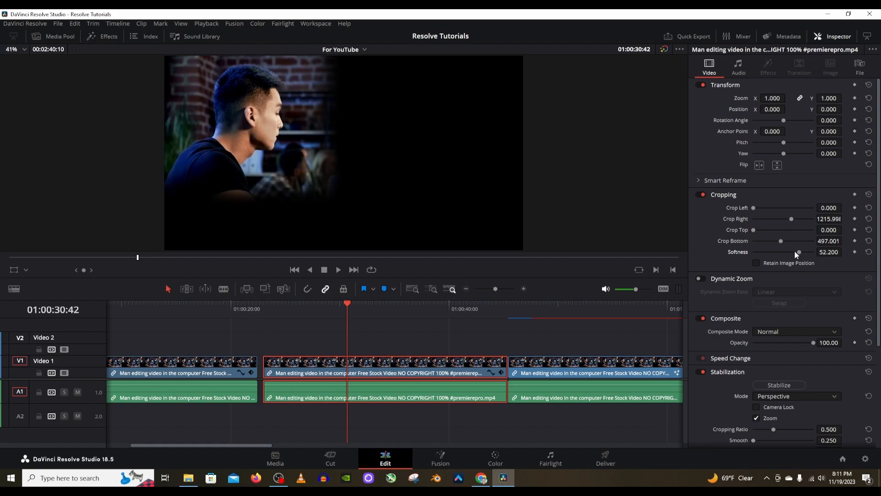
double_click(741, 250)
scroll(293, 122, up, 6)
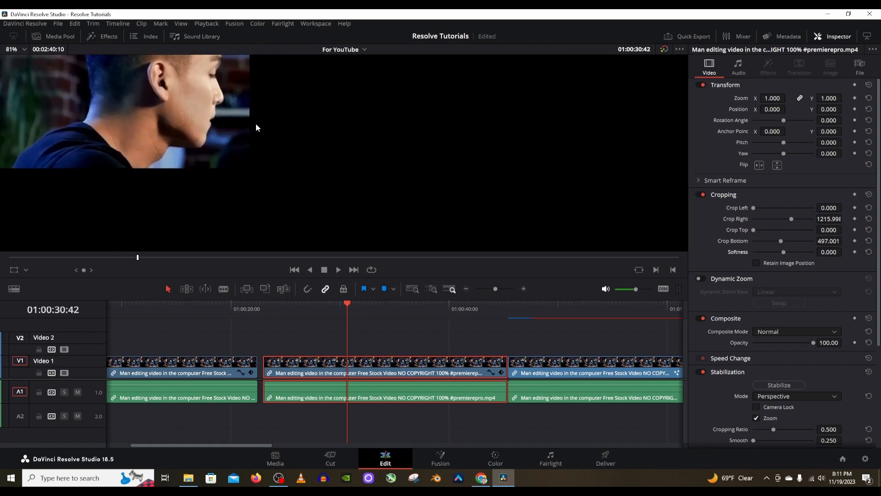
click(17, 49)
click(21, 62)
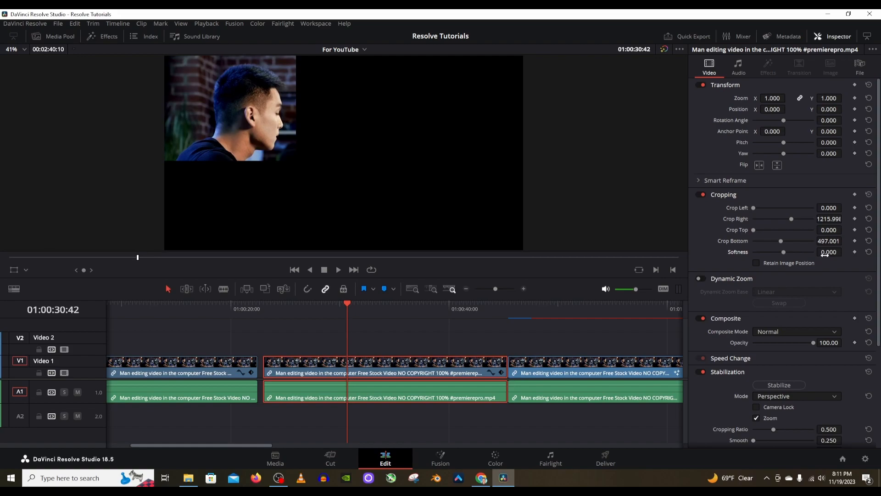
Step: Soften the crop edges to 61.600 and tighten the crop to about 1362 for Crop Right and 611.999 for Crop Bottom
drag(845, 252, 867, 252)
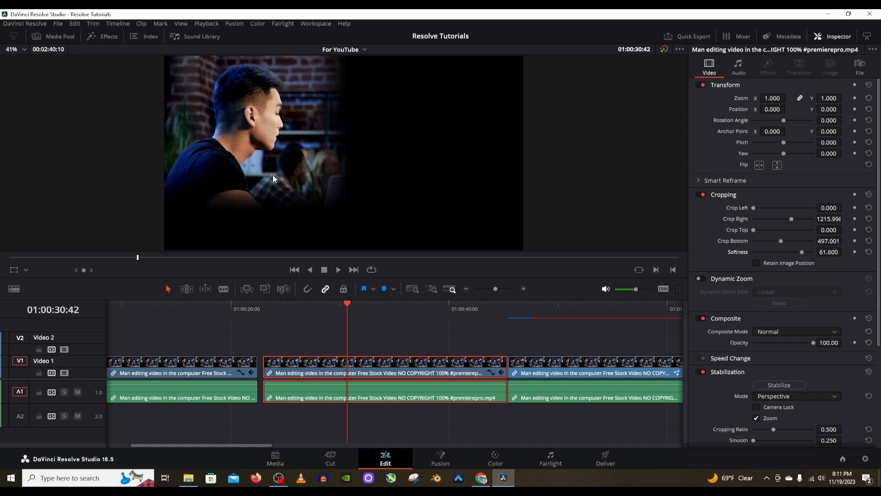
drag(818, 217, 827, 219)
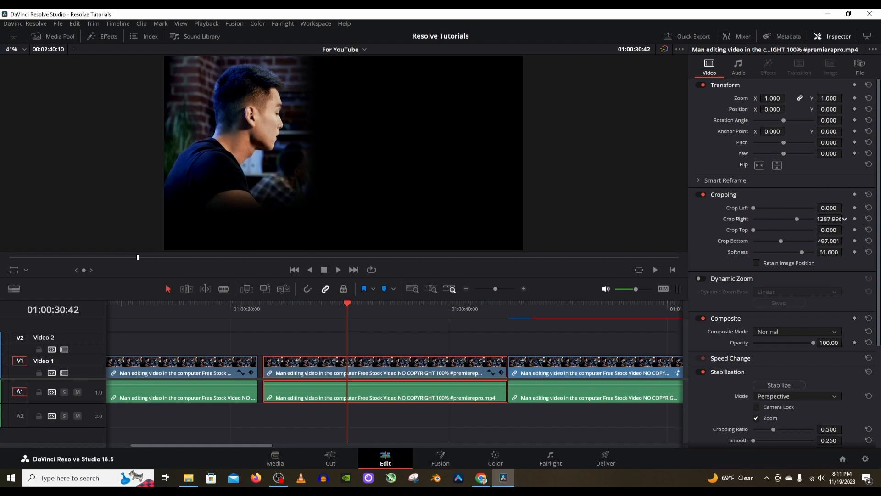
drag(816, 240, 849, 247)
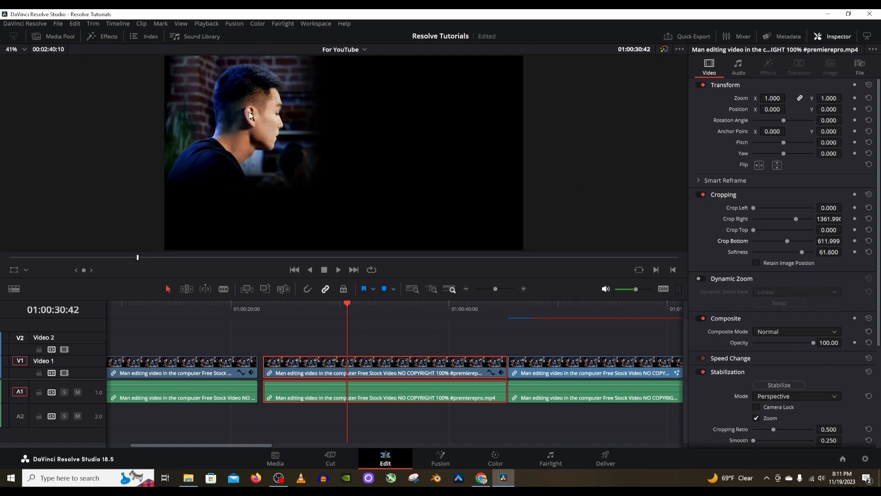
Step: Reset the second clip's cropping and enlarge it to zoom 2.350 at position X 1180, Y -541
click(869, 194)
drag(775, 97, 844, 109)
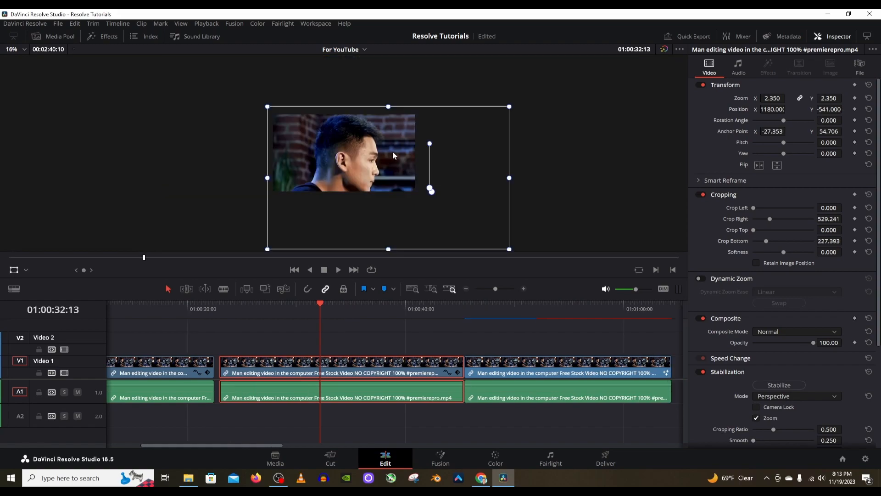
Step: Move the clip's anchor point to X 0 and Y about 27.353 using the Transform overlay on the image
scroll(393, 152, down, 1)
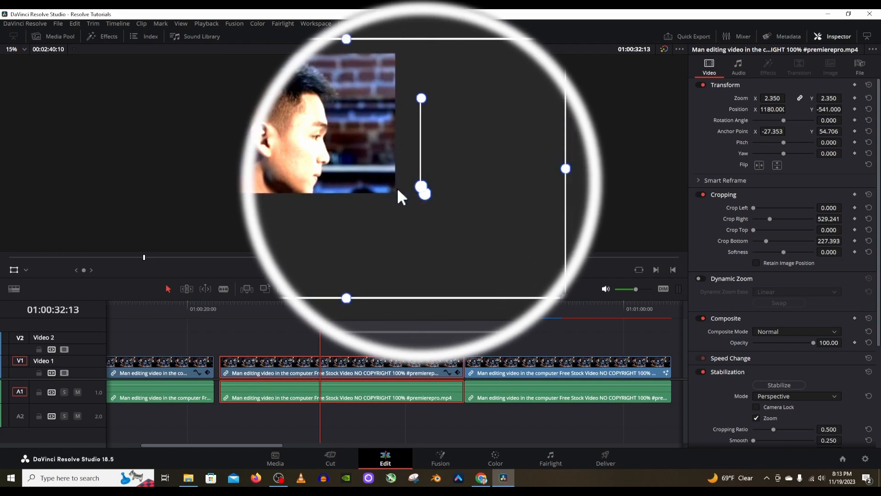
mouse_move(427, 190)
mouse_down()
mouse_move(423, 210)
mouse_move(435, 186)
mouse_move(428, 189)
mouse_up()
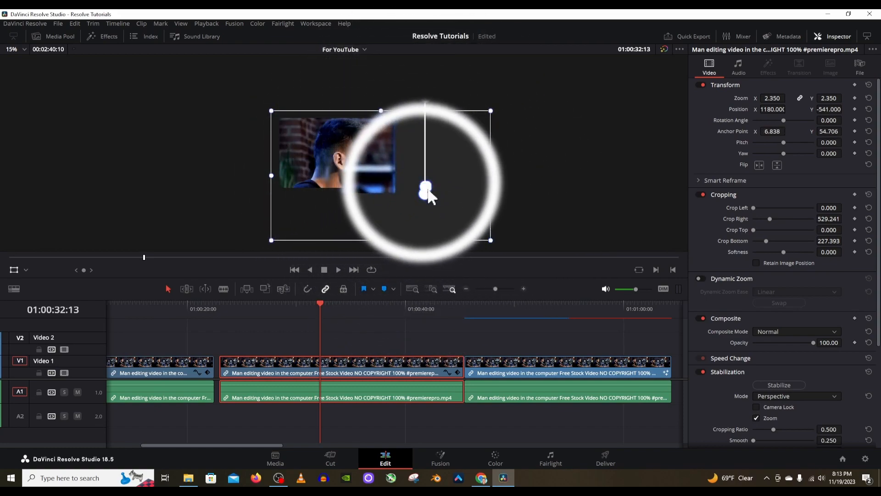
click(16, 270)
click(40, 270)
click(53, 298)
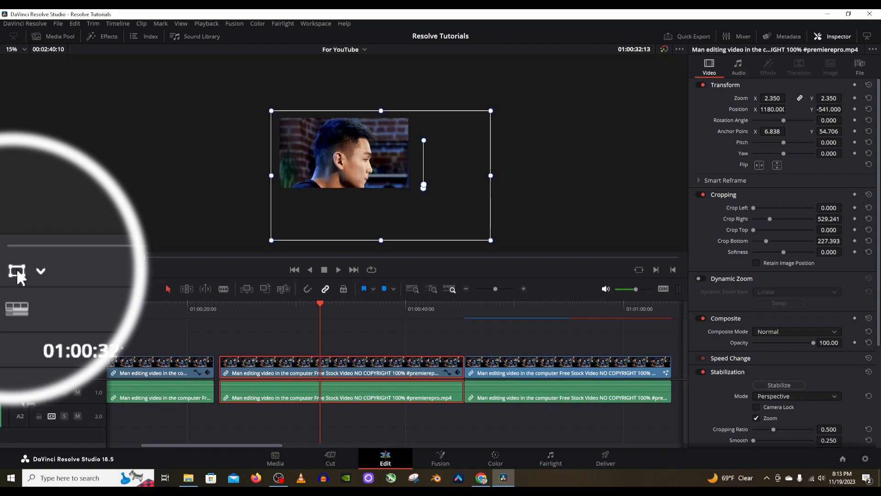
click(41, 271)
click(54, 297)
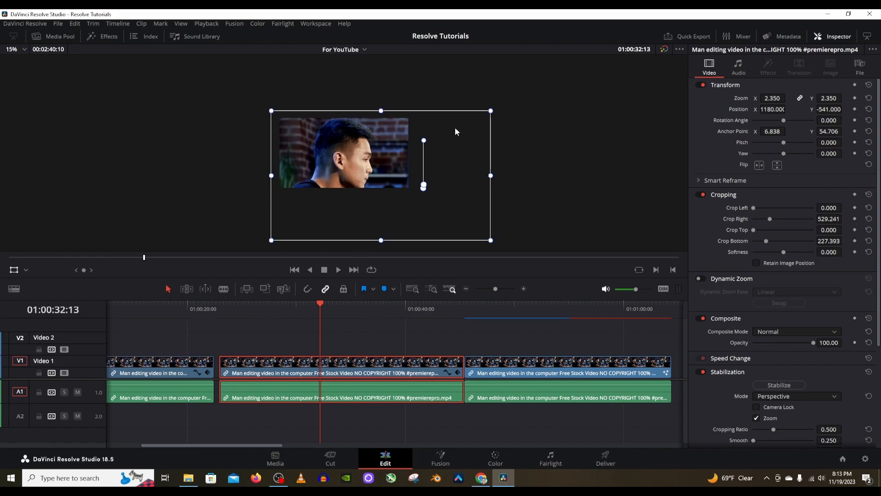
mouse_move(423, 188)
mouse_down()
mouse_move(403, 189)
mouse_move(431, 189)
mouse_move(423, 190)
mouse_up()
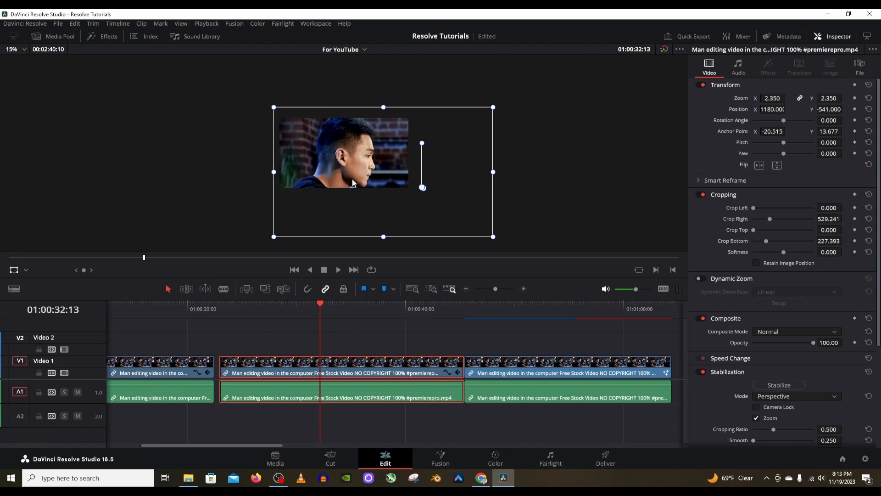
drag(423, 188, 423, 190)
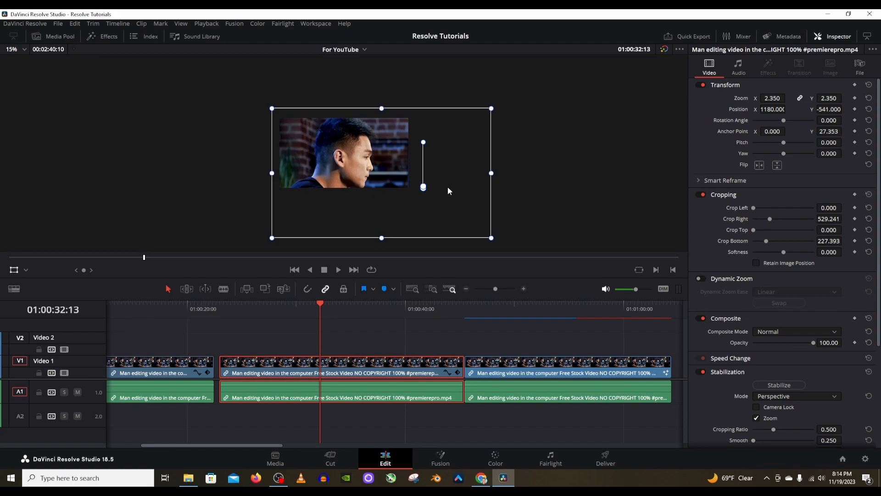
Step: Switch the viewer's on-screen controls from Transform to Crop
click(25, 270)
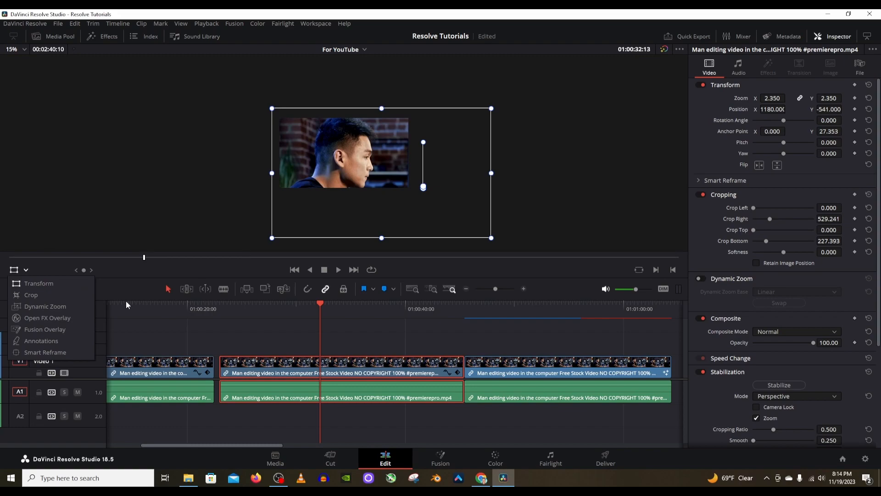
click(31, 295)
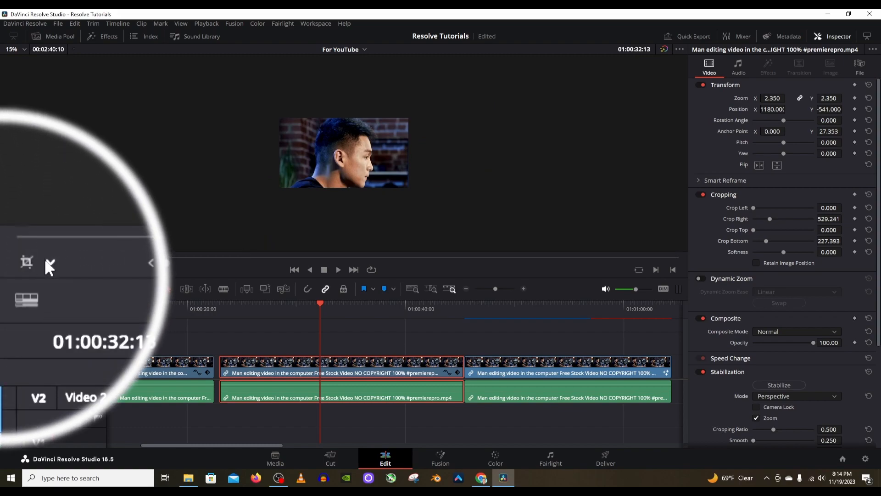
click(48, 263)
click(59, 315)
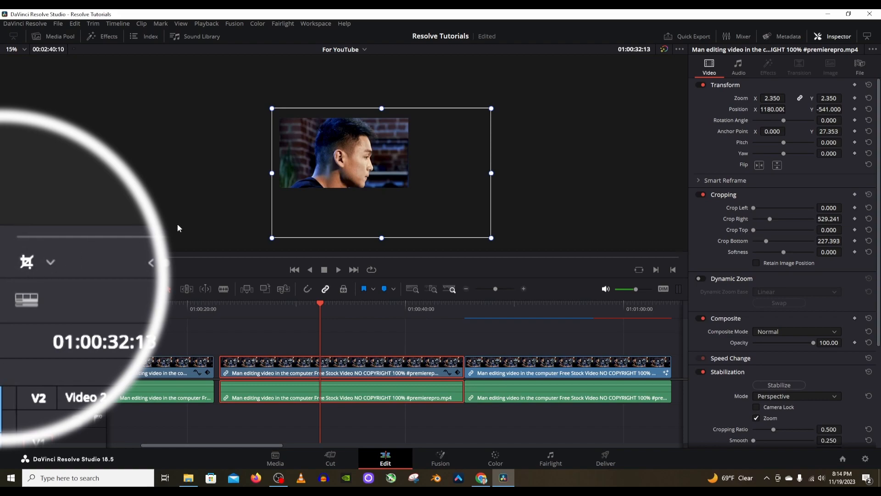
click(29, 261)
click(51, 262)
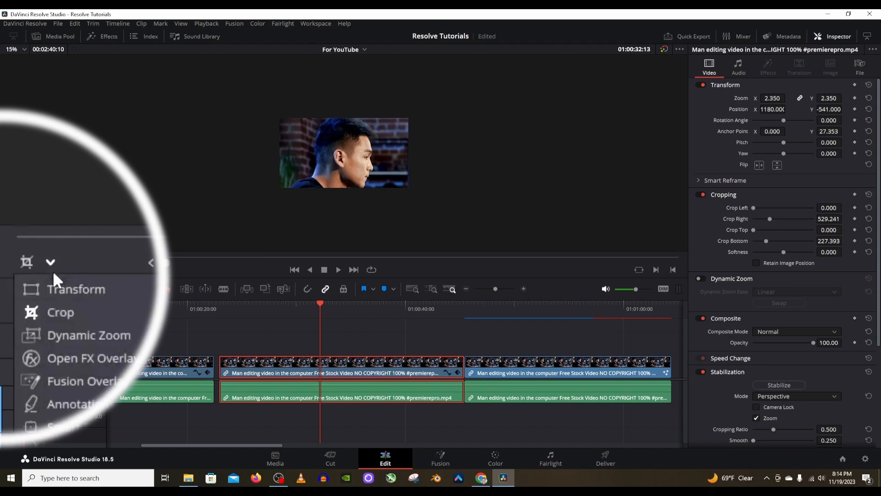
click(64, 332)
click(49, 262)
click(33, 290)
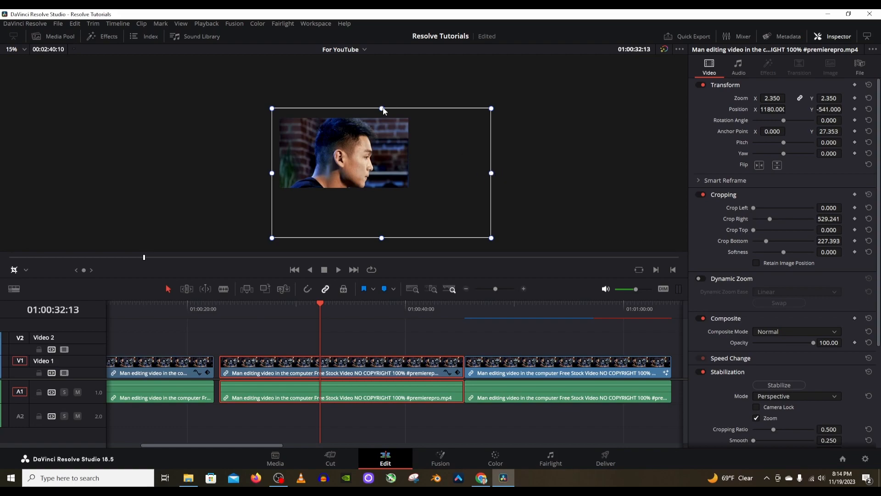
Step: Adjust the clip's crop directly on the image with the right-edge, top-edge and upper-left corner handles
drag(491, 174, 533, 173)
drag(402, 109, 412, 89)
drag(272, 108, 324, 148)
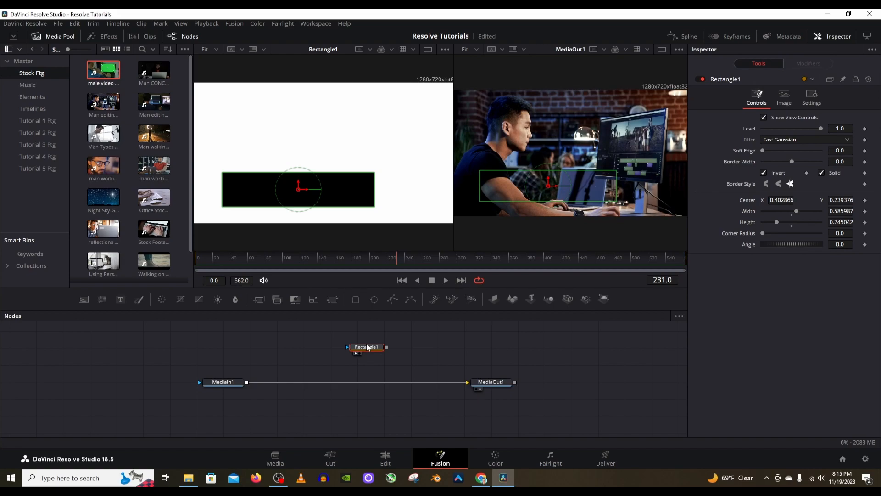
Step: Move the inverted Rectangle1 mask on the Fusion page to a center of about X 0.470, Y 0.482
drag(298, 189, 316, 154)
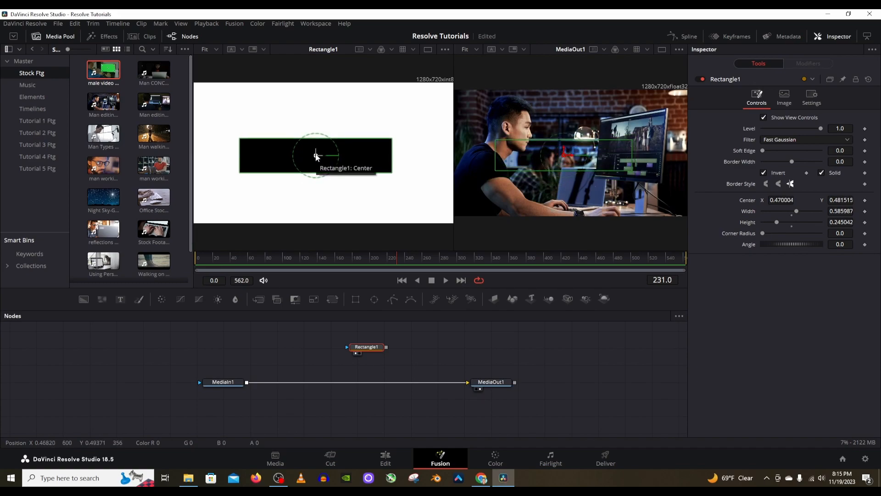